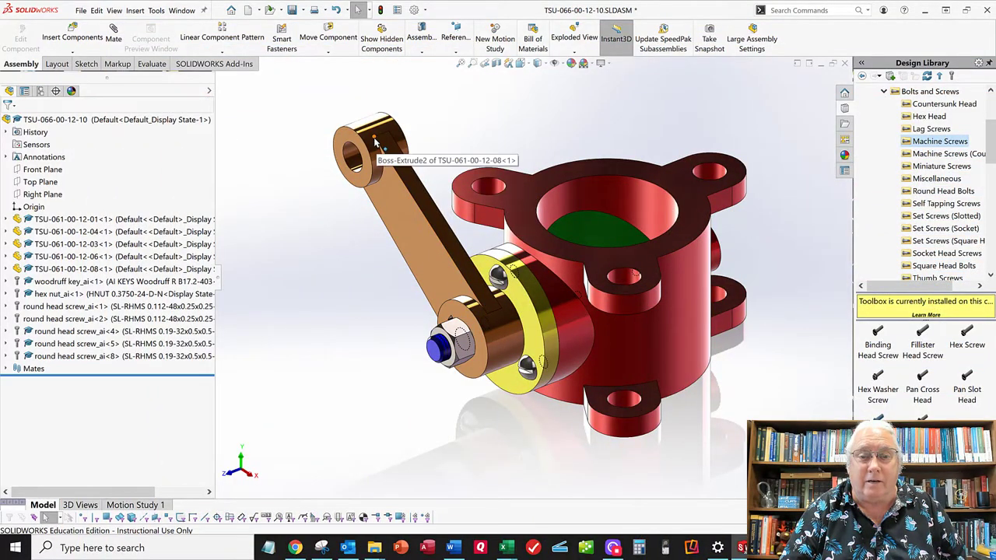
- Swing the brown lever arm to a more upright position closer to the red valve body
left_click_drag(255, 271, 384, 180)
left_click(519, 125)
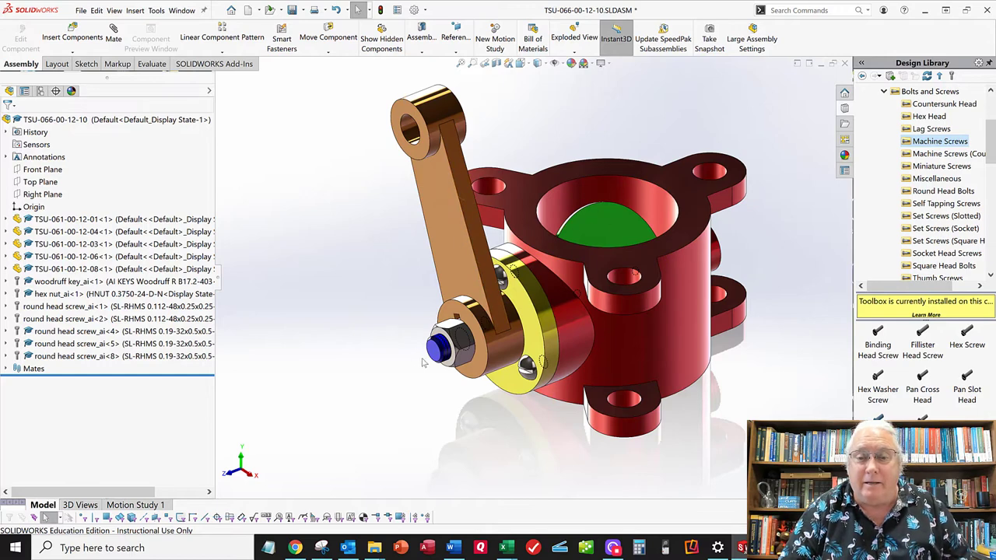
- Start an exploded view of the assembly and select the green plate with its two round head screws for the first explode step
left_click(41, 91)
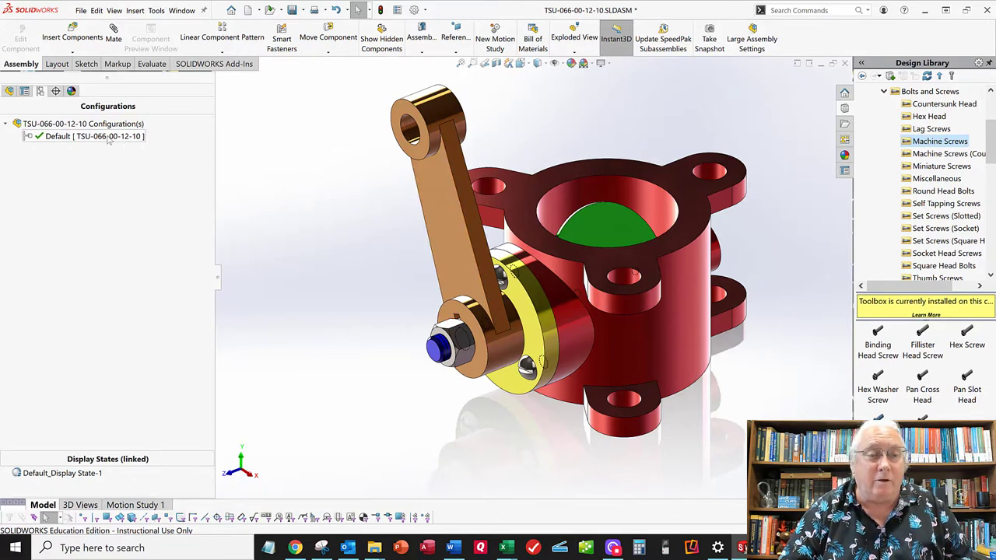
left_click(573, 39)
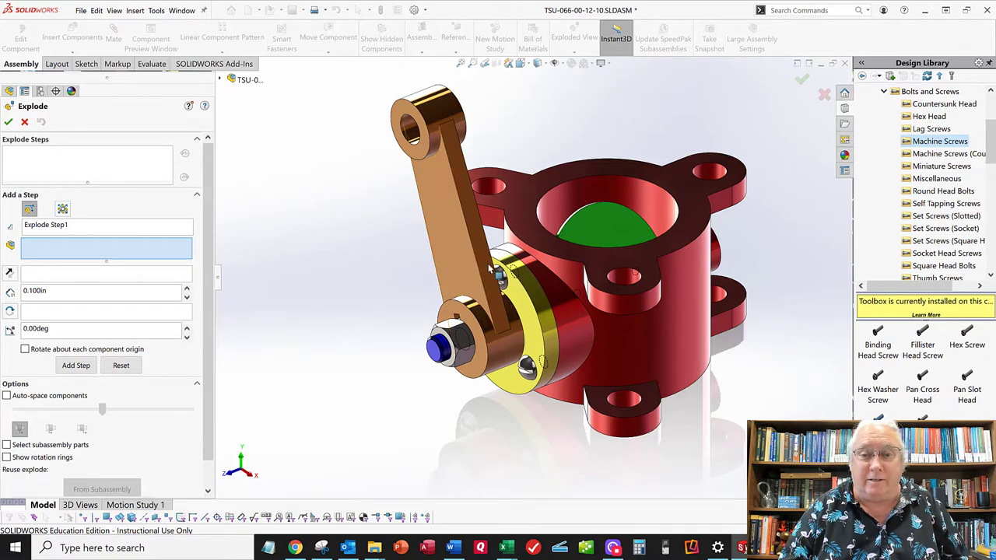
scroll(369, 226, "up", 2)
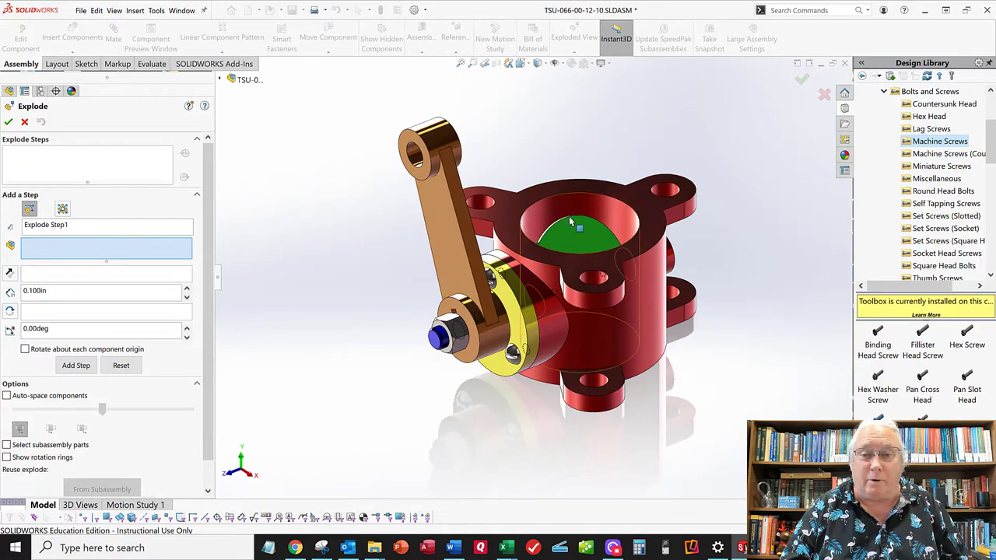
middle_click_drag(571, 221, 463, 294)
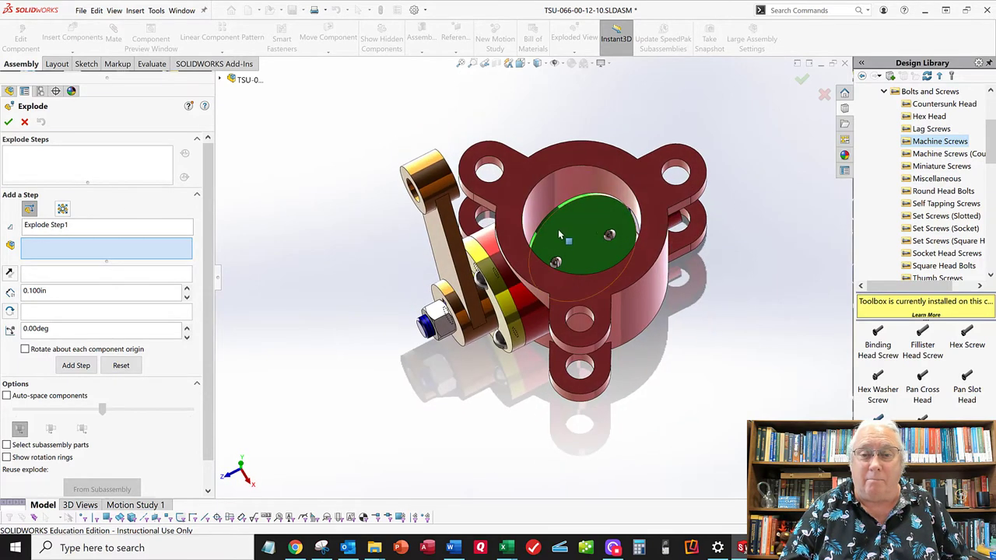
left_click(609, 243)
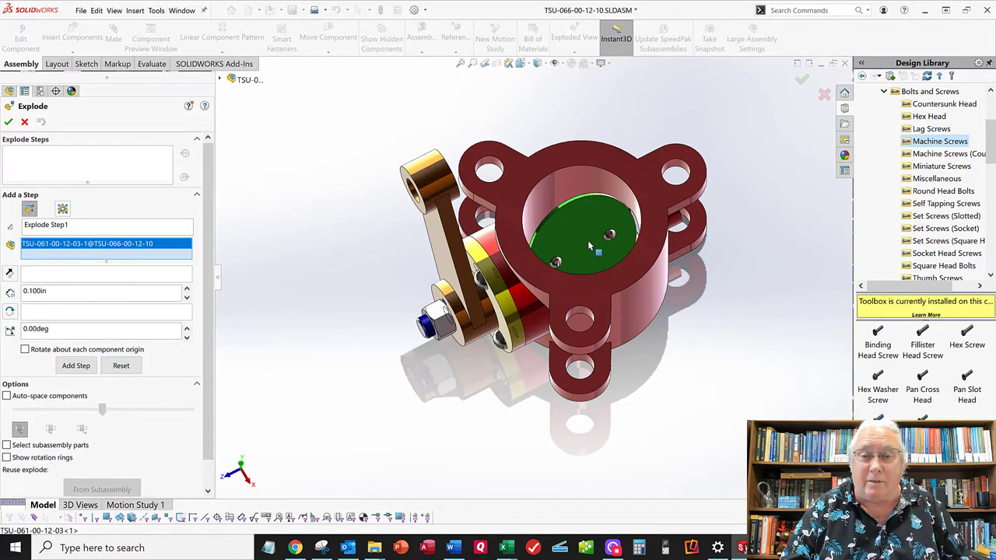
scroll(610, 242, "down", 10)
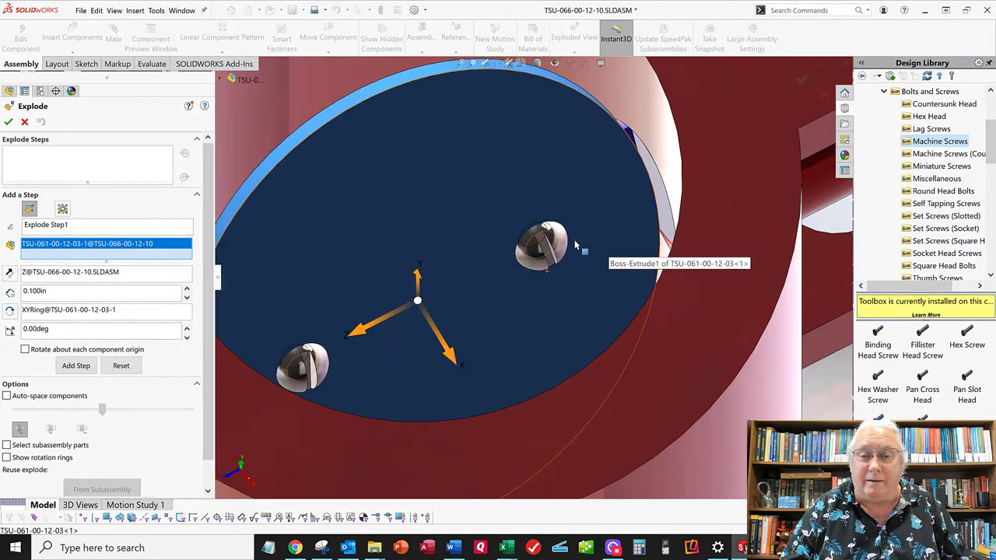
left_click(555, 247)
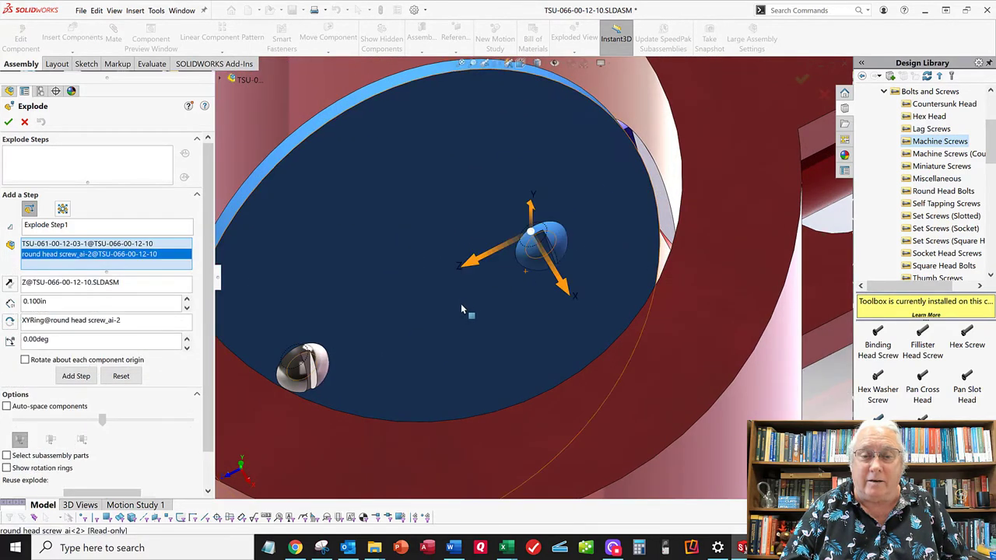
left_click(319, 364)
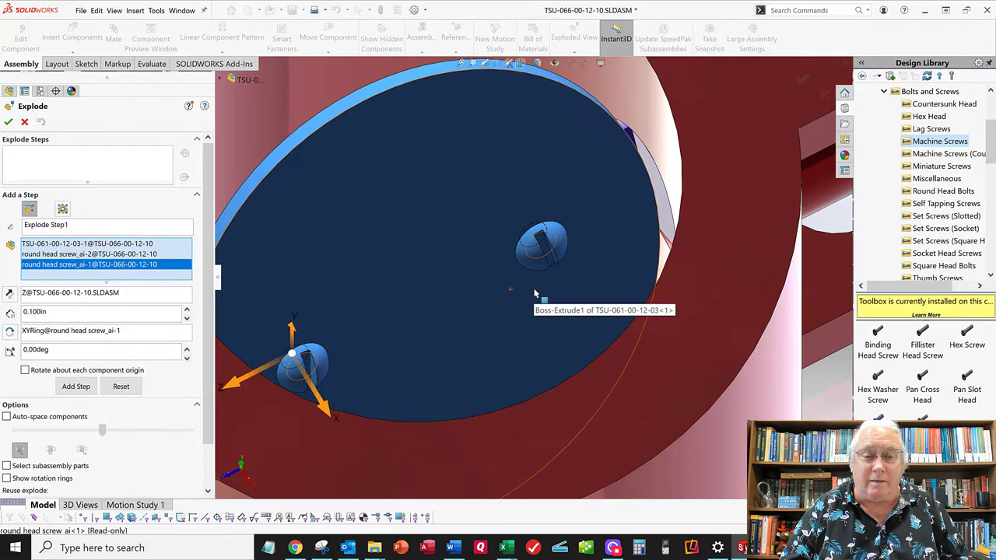
- Add the yellow retainer and its three round head screws to the first explode step's selection
scroll(534, 292, "up", 6)
middle_click_drag(535, 292, 410, 304)
left_click(410, 304)
scroll(420, 335, "down", 5)
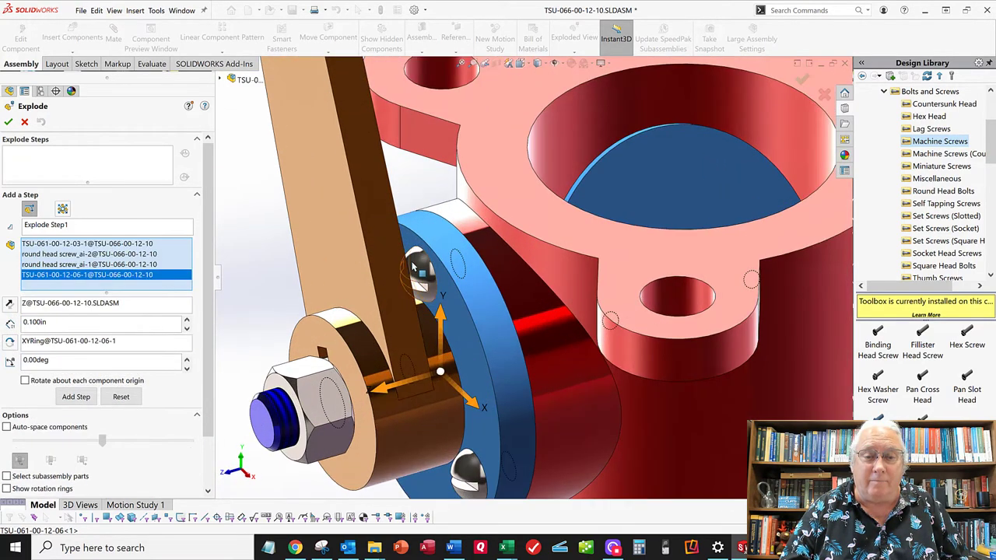
left_click(422, 343)
left_click(393, 311)
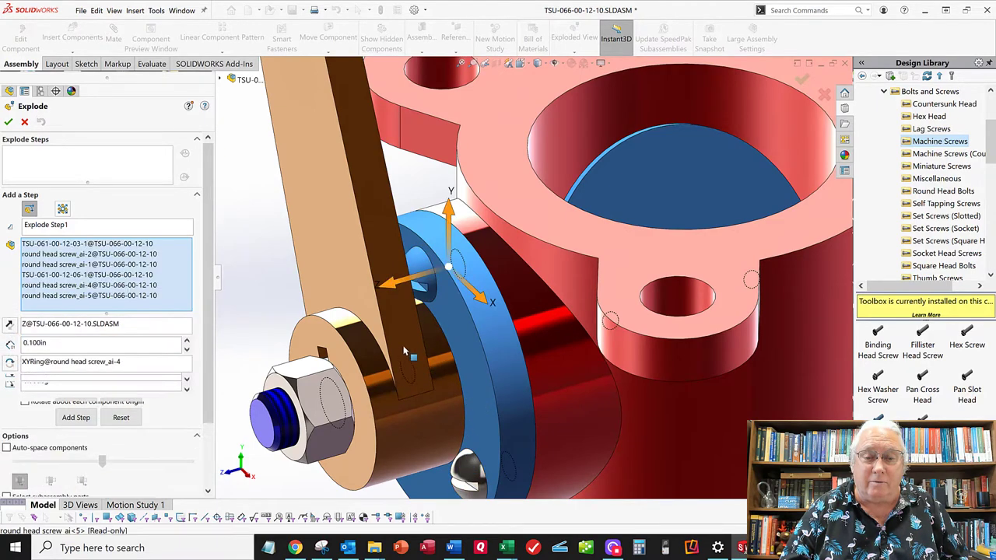
middle_click_drag(408, 294, 492, 283)
scroll(492, 282, "up", 3)
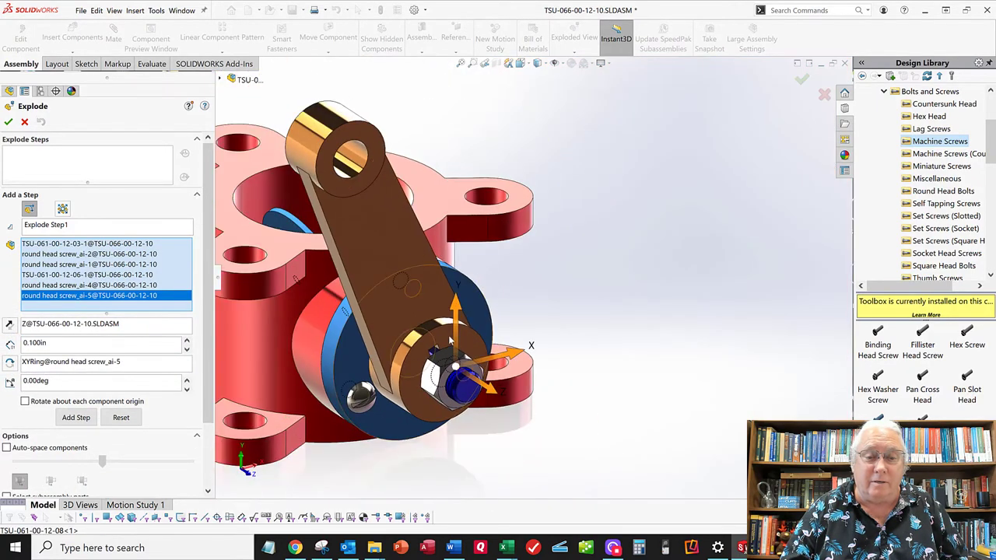
left_click(361, 395)
middle_click_drag(360, 395, 374, 322)
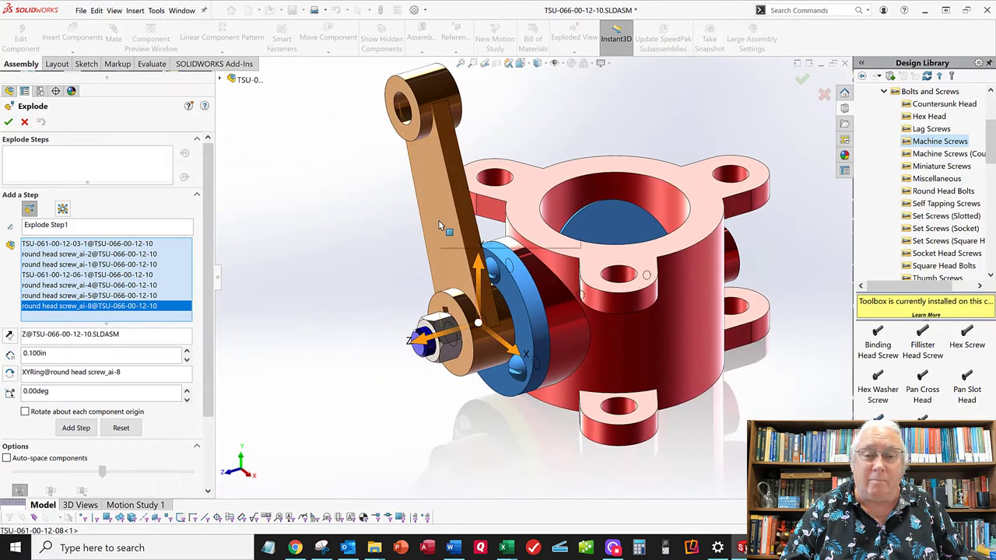
- Add the lever arm, hex nut, blue shaft and woodruff key to the first explode step's selection
left_click(446, 333)
left_click(432, 349)
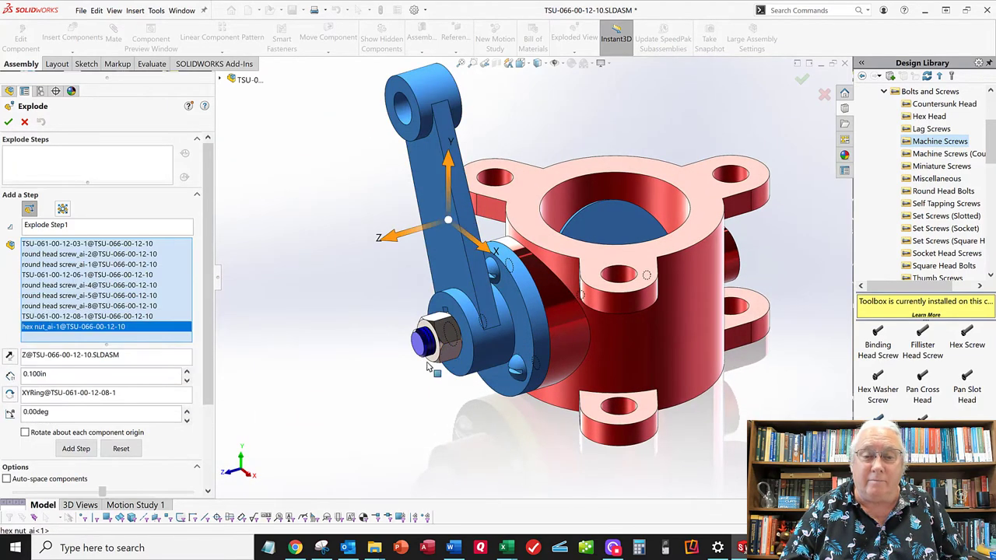
scroll(426, 375, "down", 10)
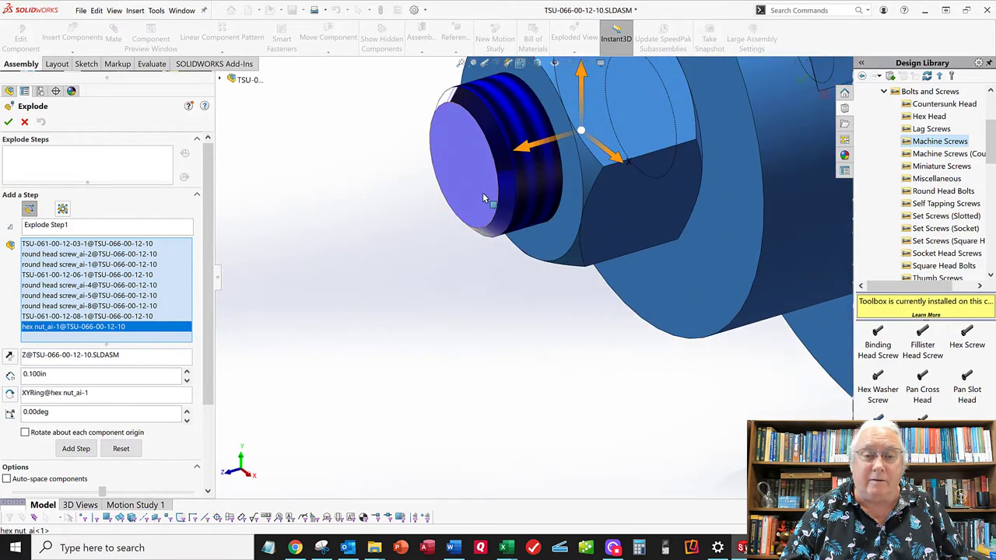
left_click(483, 192)
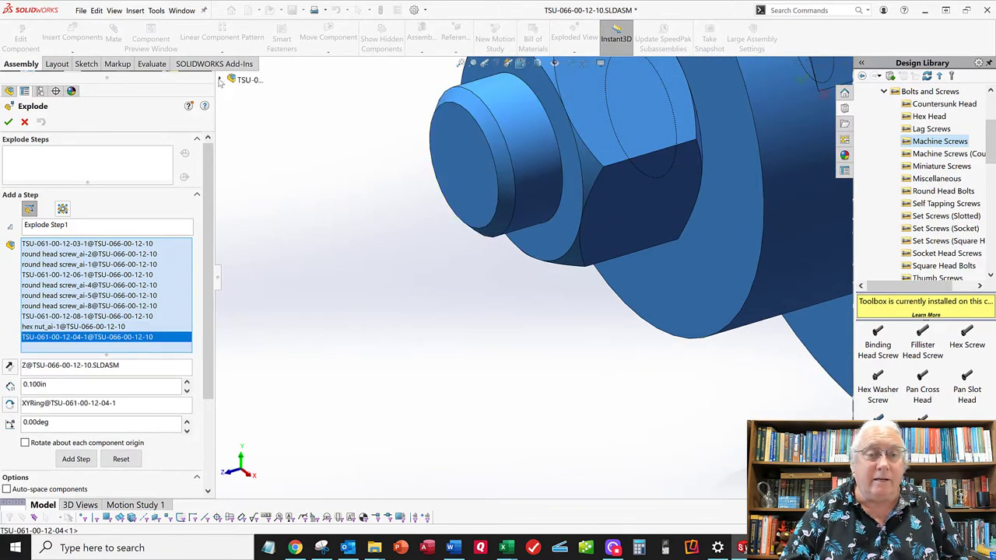
left_click(221, 79)
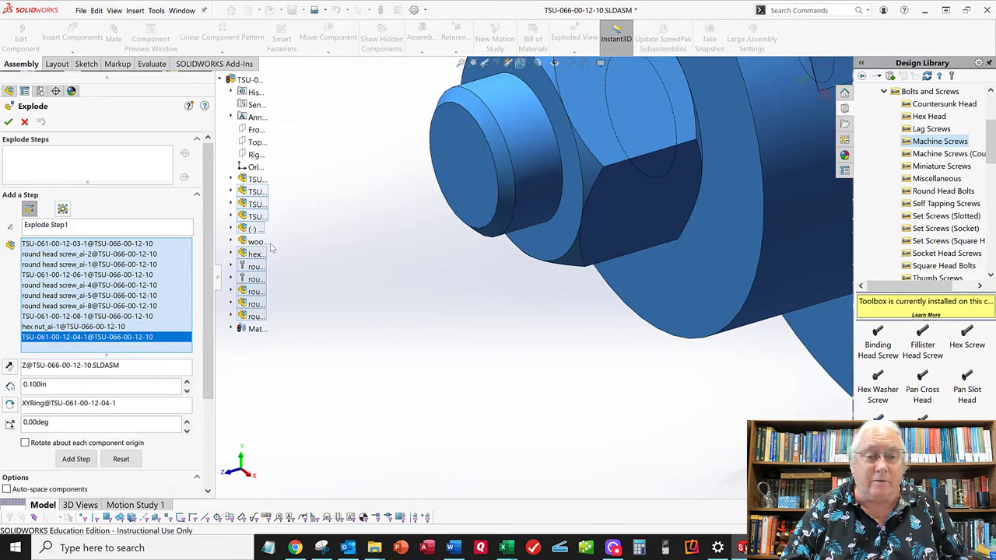
left_click(257, 243)
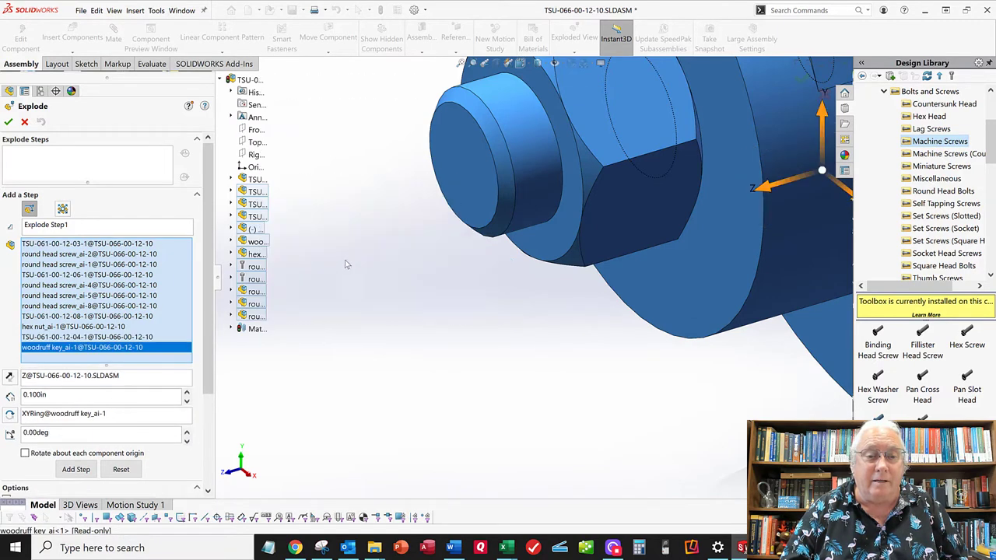
- Move the selected components about 3.9 in along Z away from the valve body and finish the first explode step
key("f")
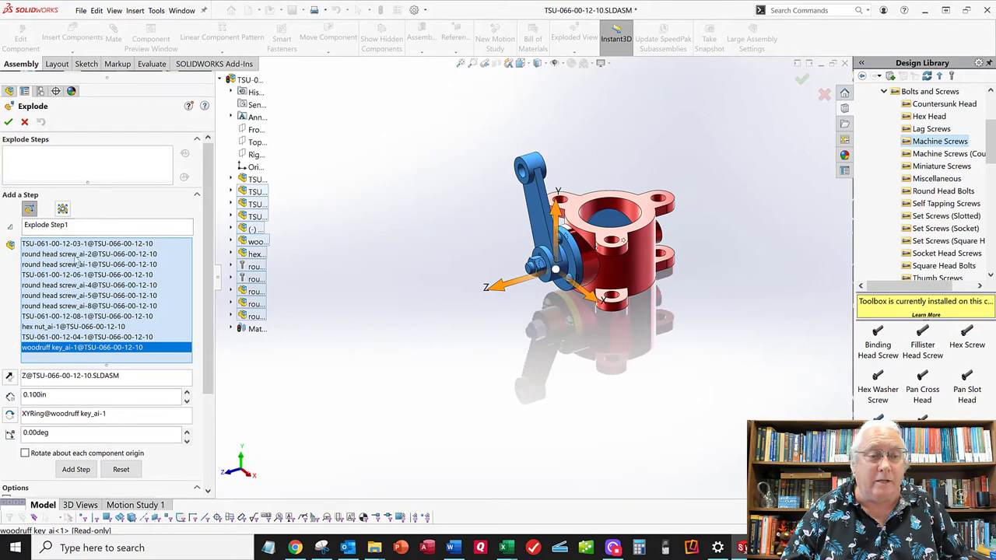
scroll(512, 275, "down", 4)
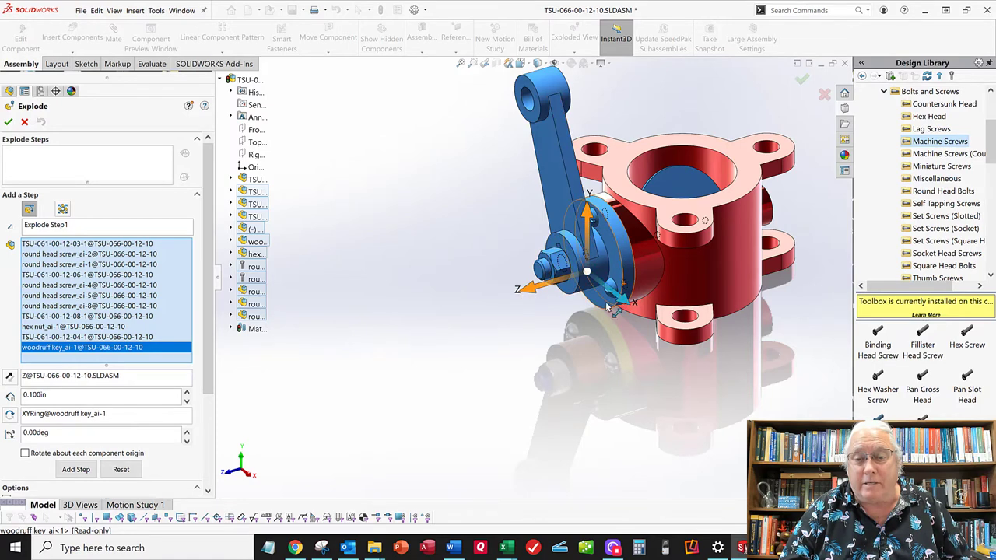
scroll(520, 317, "up", 2)
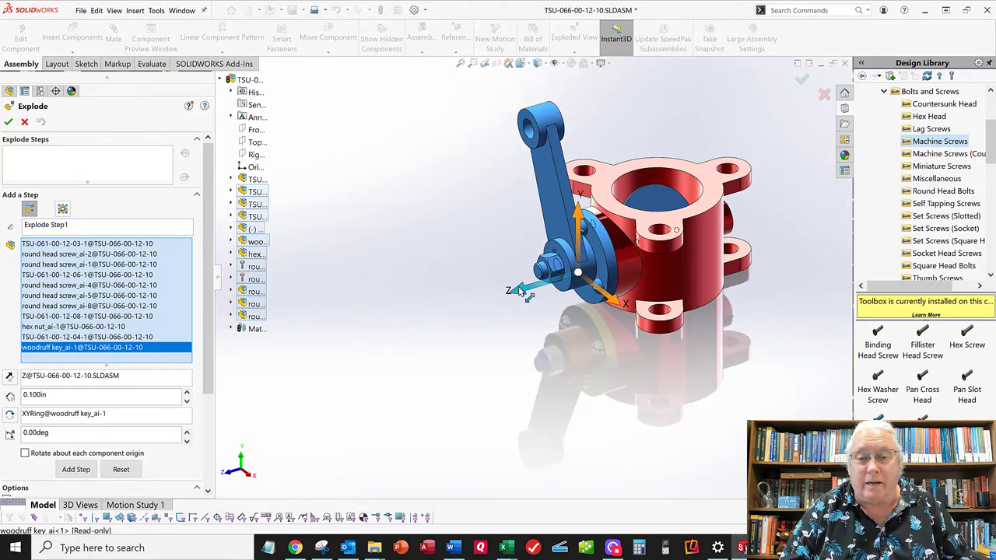
left_click_drag(502, 291, 350, 340)
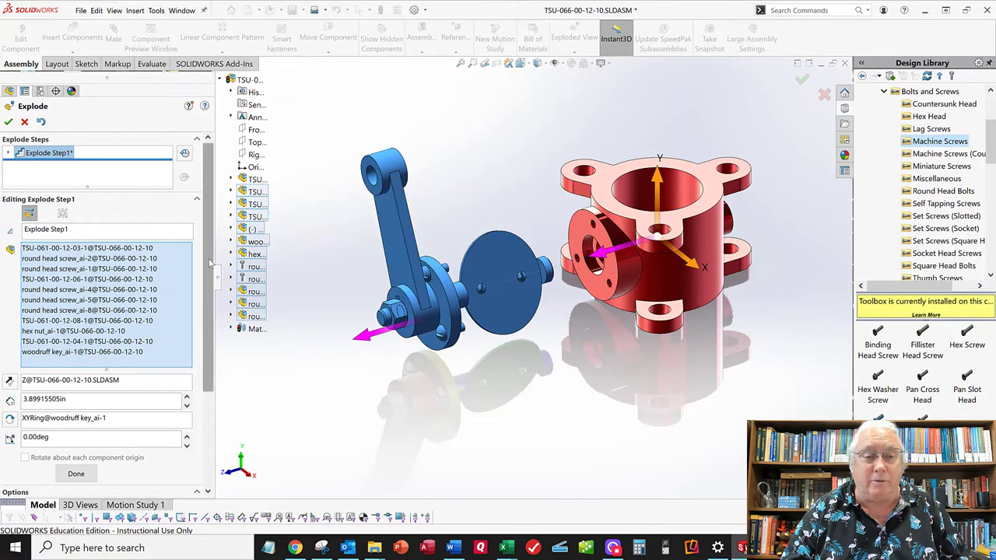
scroll(79, 354, "down", 3)
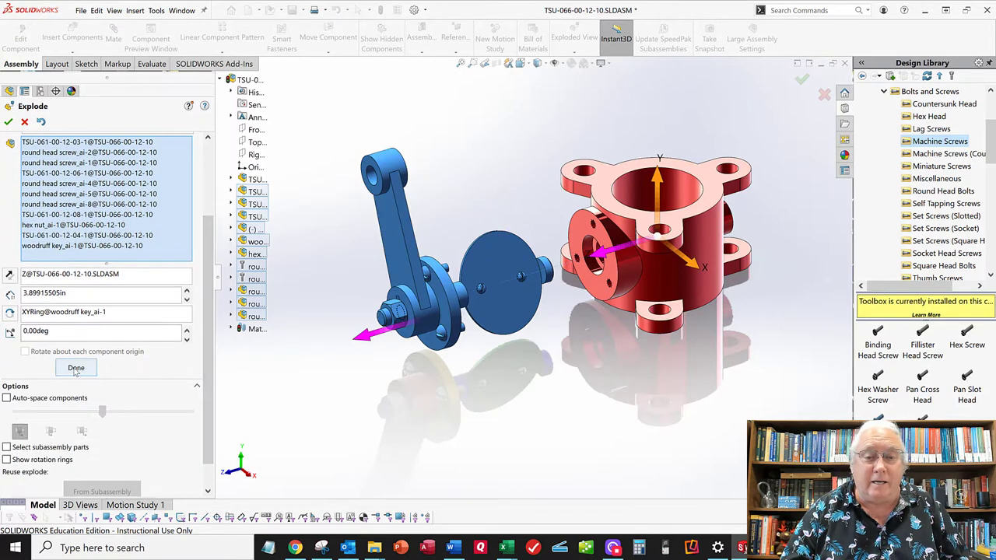
left_click(76, 367)
- Select the green plate and its two round head screws as the components of the second explode step
scroll(468, 273, "down", 5)
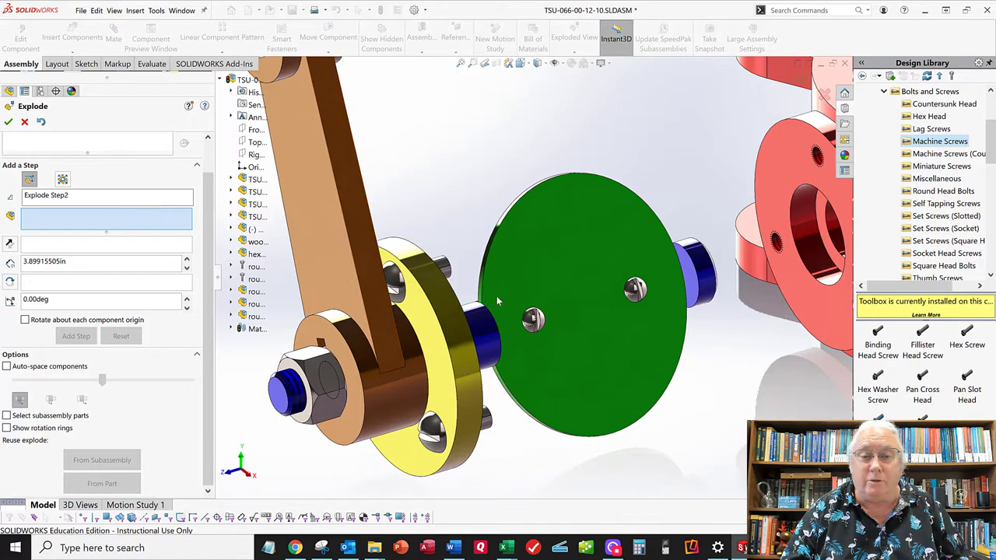
left_click(538, 270)
scroll(546, 327, "down", 5)
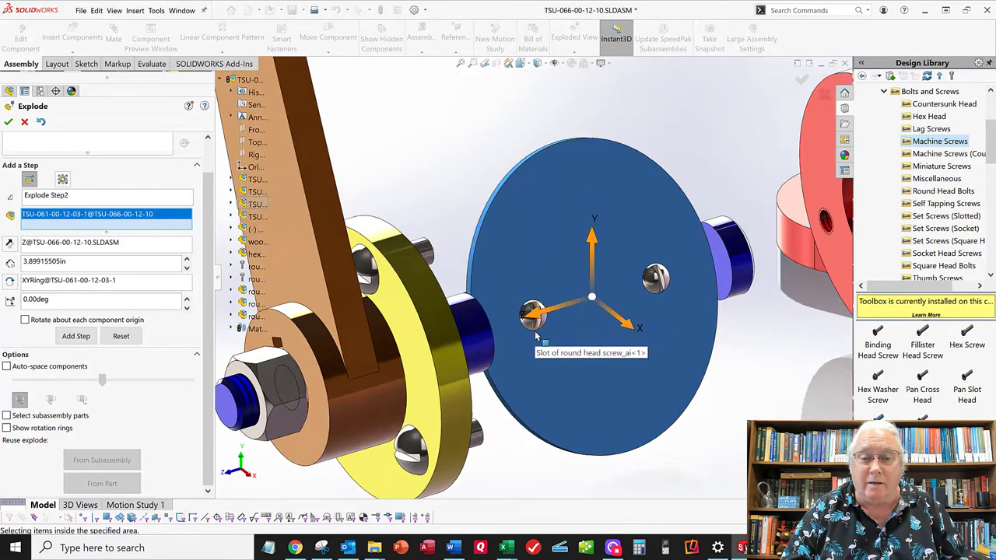
left_click(545, 300)
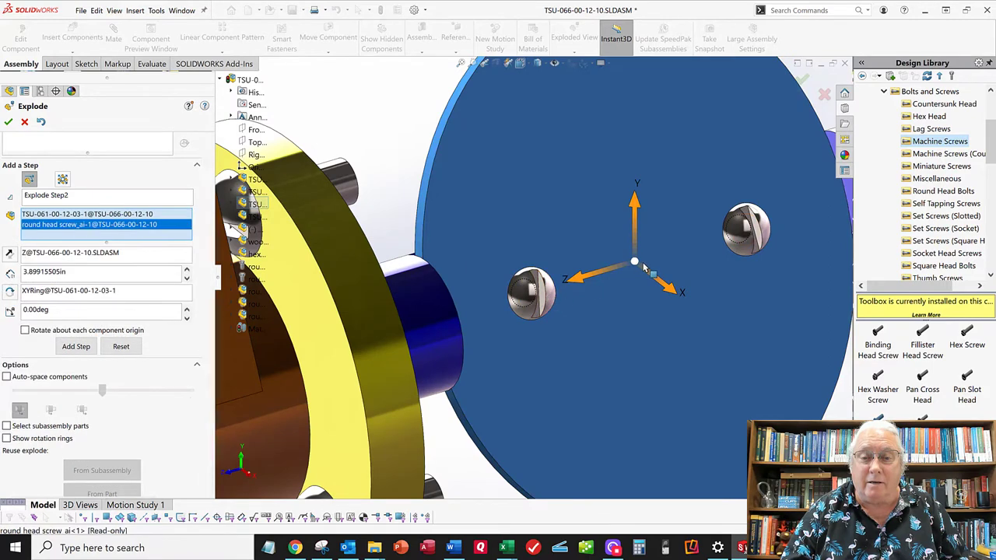
left_click(759, 232)
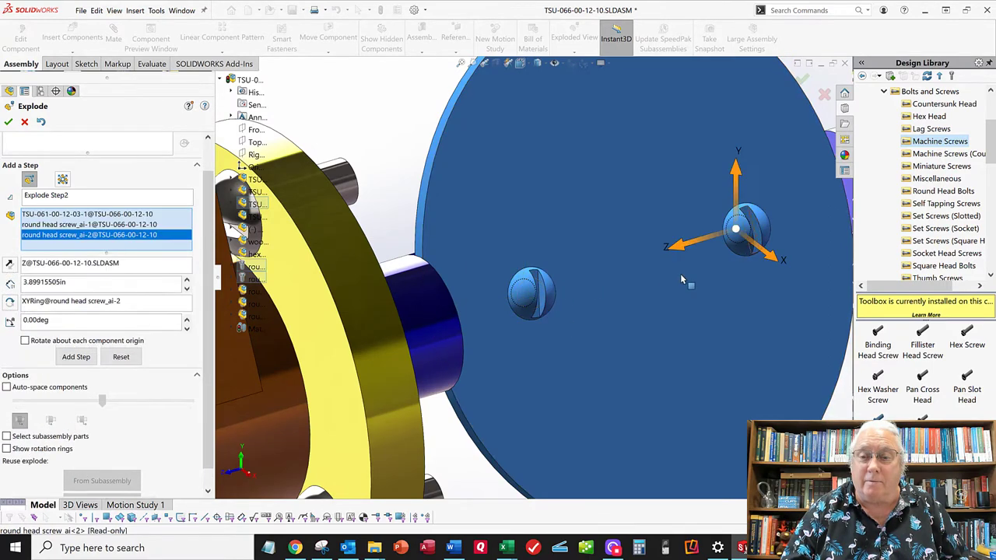
scroll(669, 265, "up", 3)
middle_click_drag(674, 272, 572, 249)
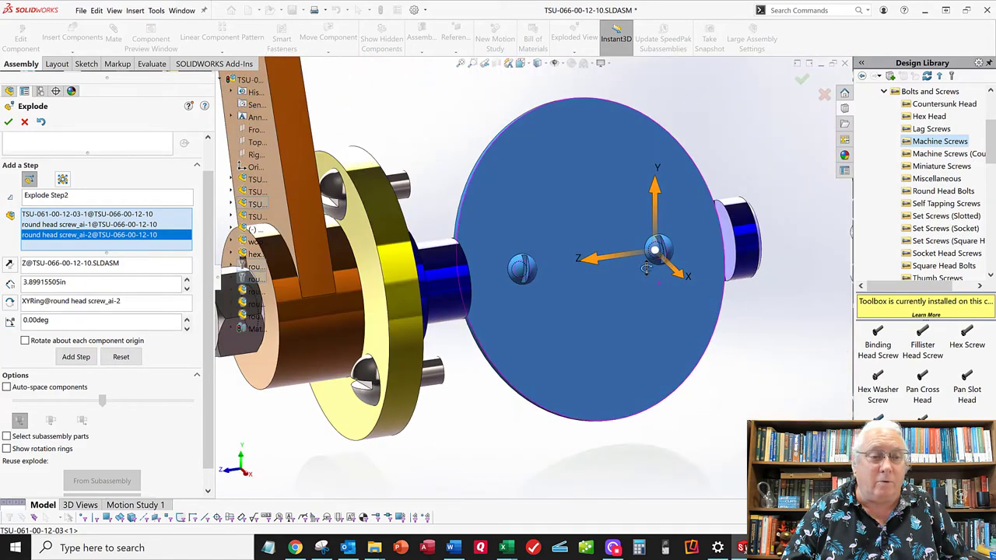
- Enable rotation about each component origin, move the plate and screws about 2.04 in along X off the shaft, and finish the step
left_click(77, 346)
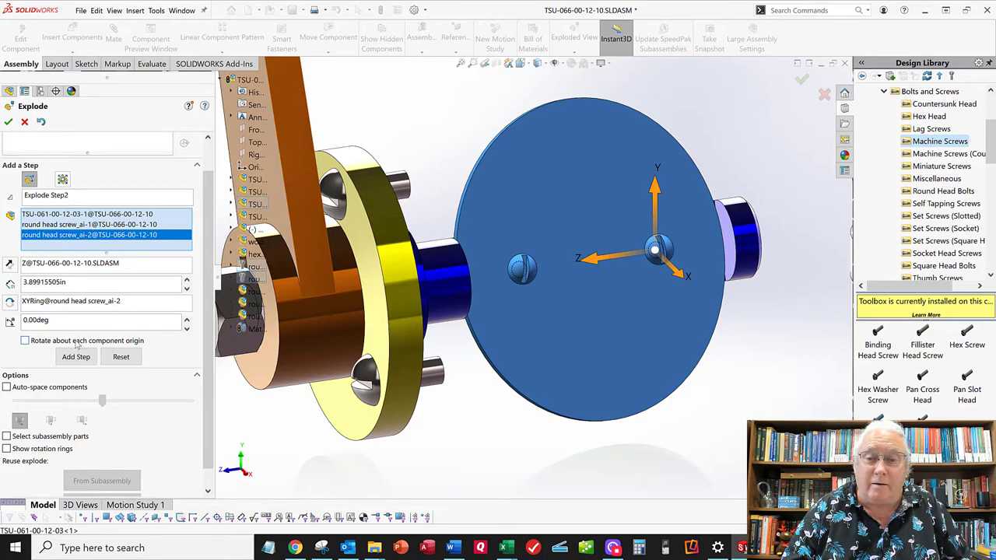
middle_click_drag(436, 249, 552, 266)
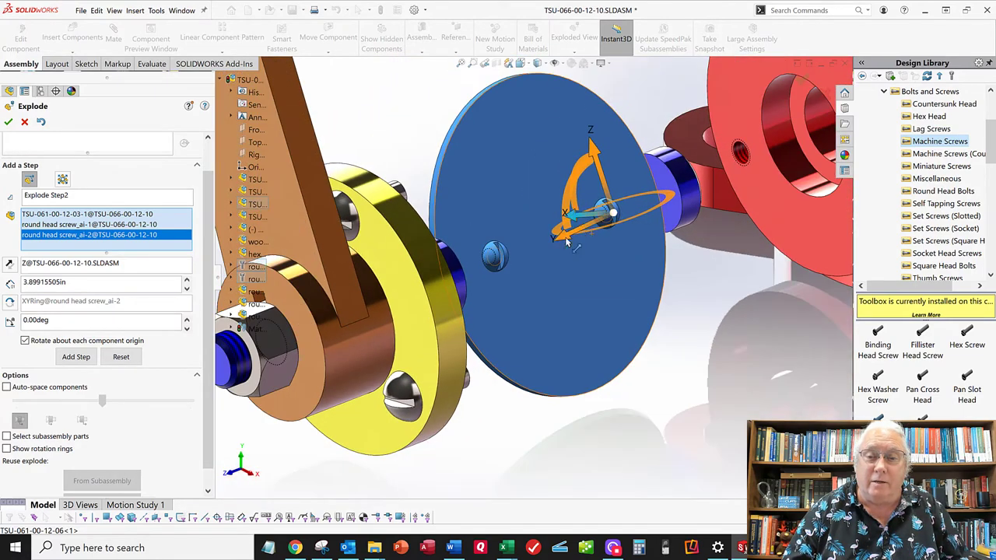
scroll(580, 223, "up", 2)
left_click_drag(549, 240, 674, 243)
left_click(8, 121)
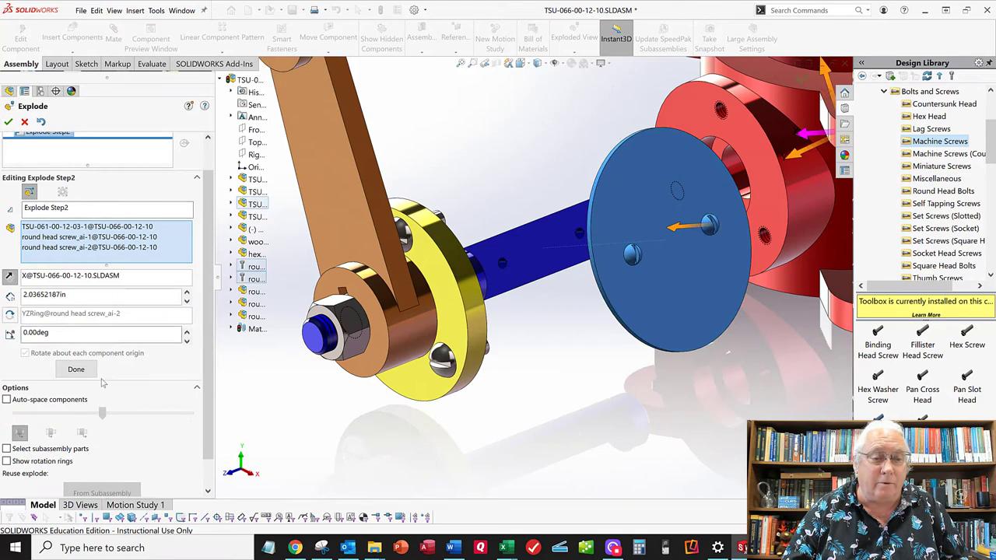
left_click(75, 369)
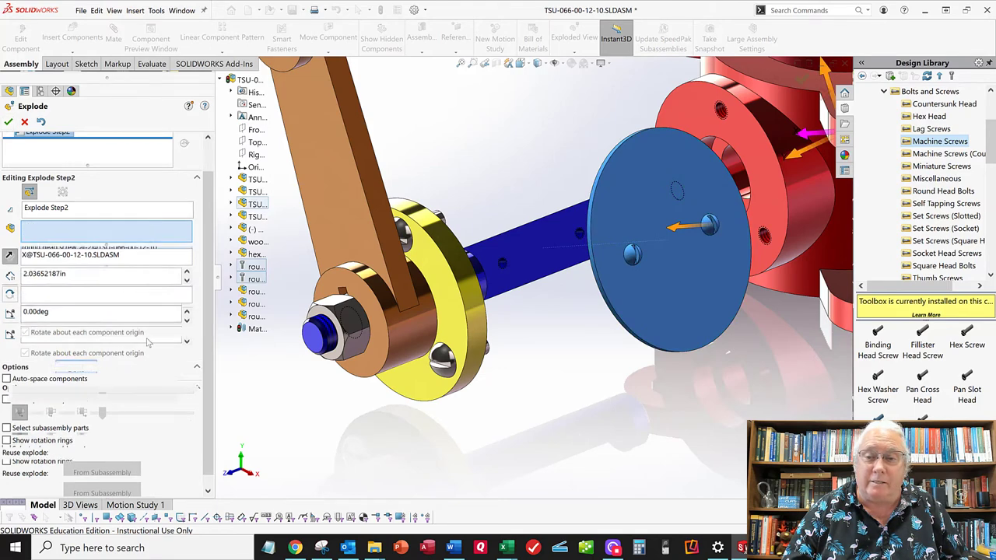
- Create the third explode step, rotating about each component origin and moving the green plate's two round head screws about 1.39 in along X
right_click(722, 260)
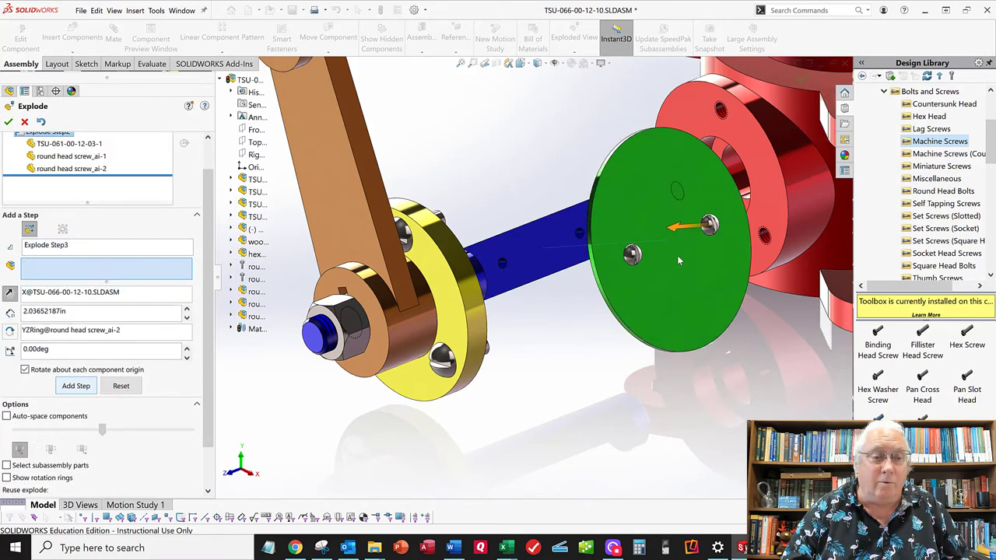
left_click(634, 261)
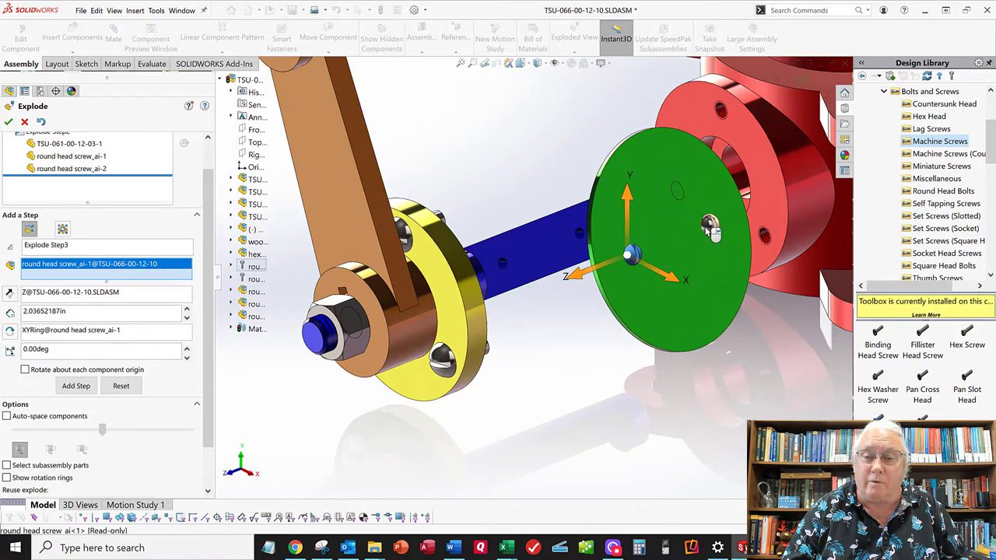
left_click(709, 226)
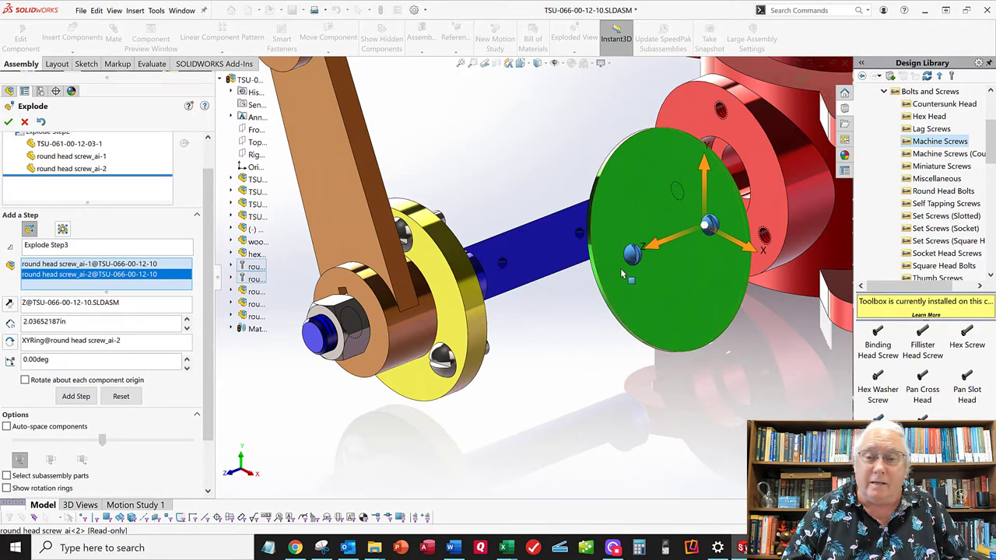
left_click(25, 380)
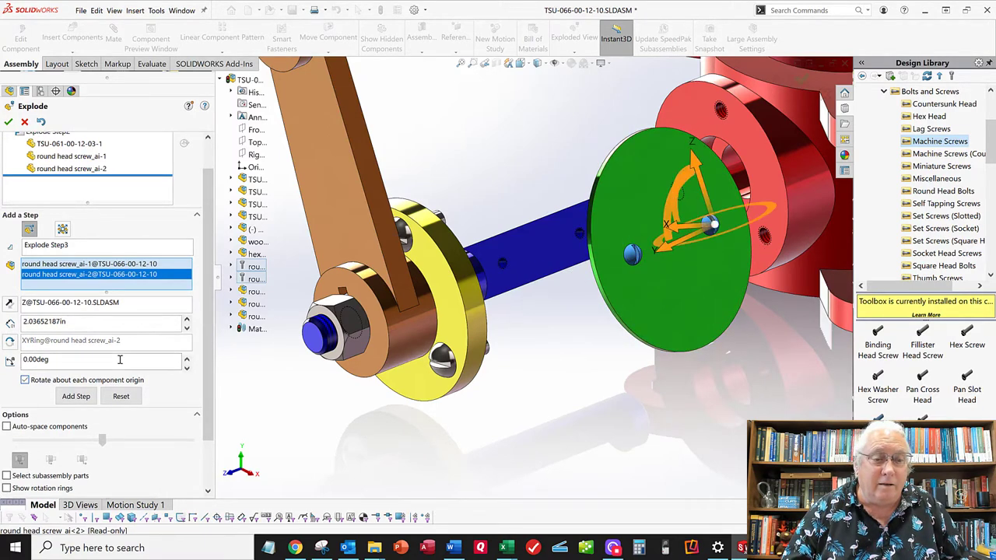
mouse_move(632, 254)
middle_mouse_down()
mouse_move(661, 253)
mouse_move(636, 244)
middle_mouse_up()
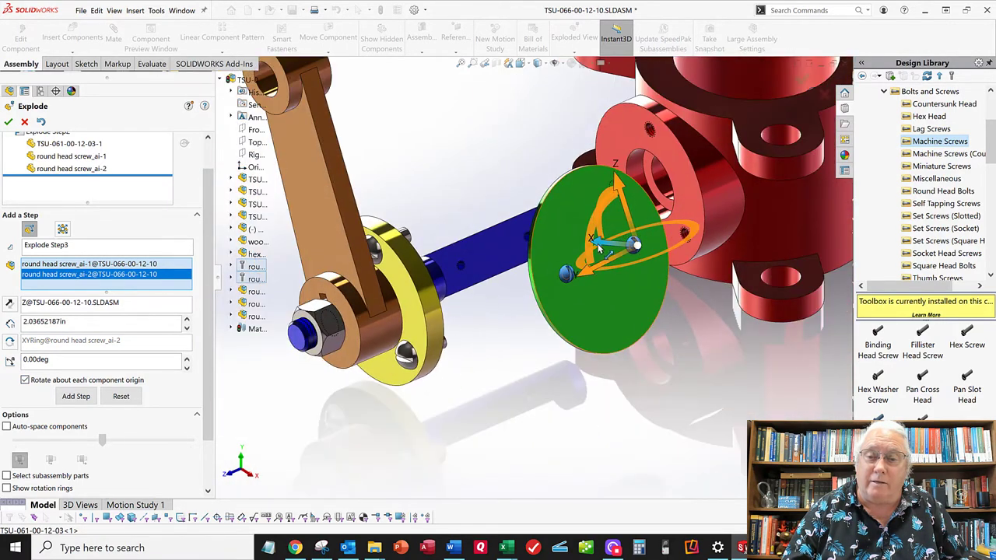
left_click_drag(598, 244, 658, 249)
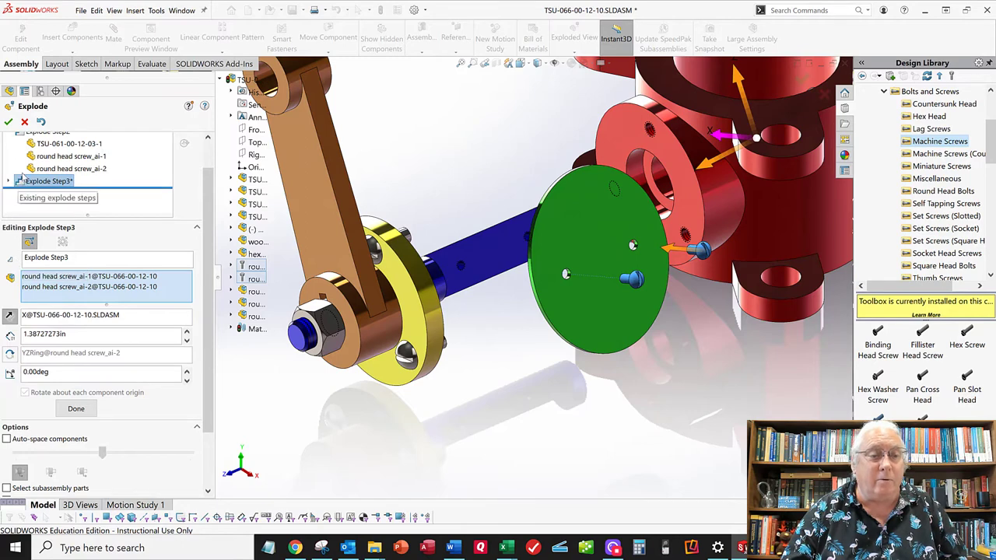
left_click(75, 410)
- Select the hex nut, lever arm, yellow flange and two of the flange's round head screws for the fourth explode step
middle_click_drag(328, 303, 296, 319)
scroll(363, 321, "up", 3)
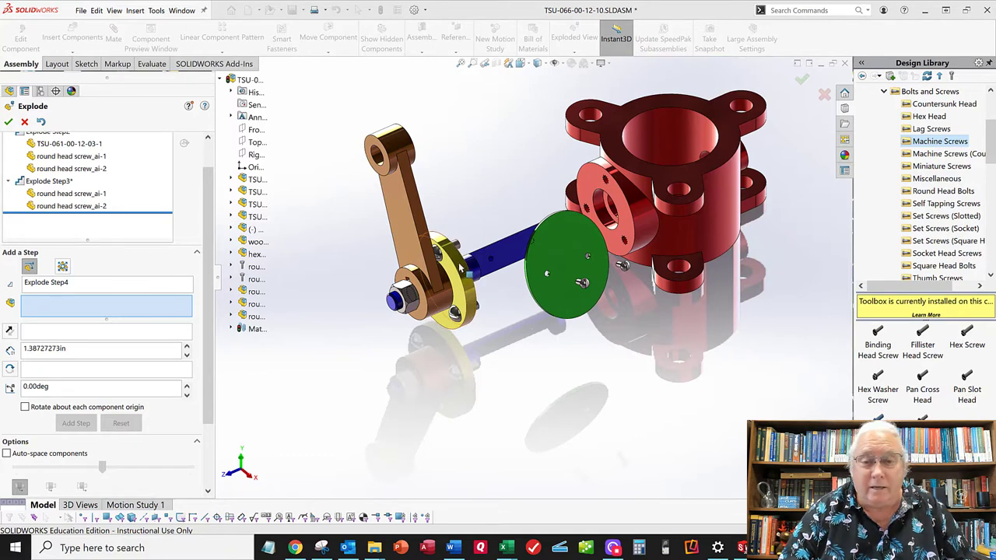
scroll(418, 296, "down", 3)
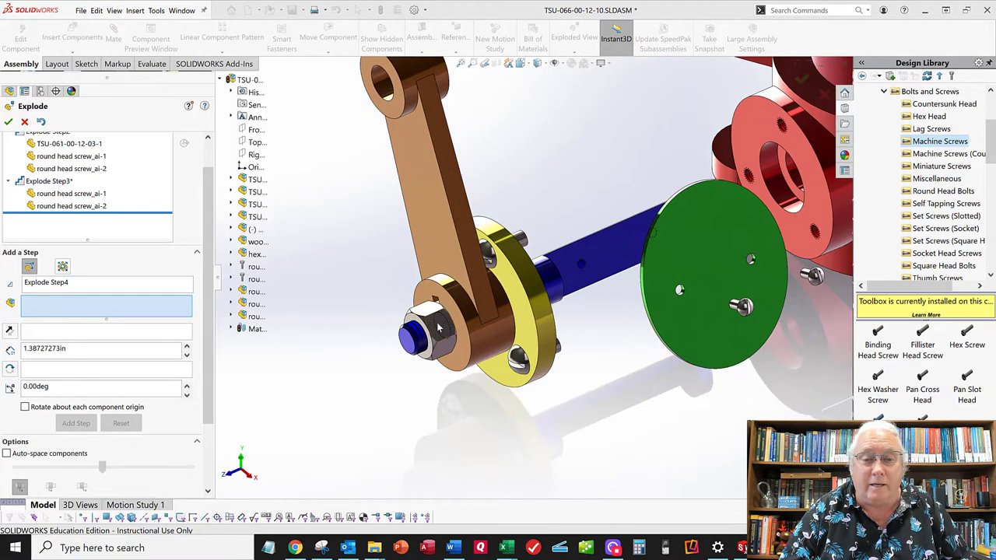
left_click(438, 328)
left_click(430, 210)
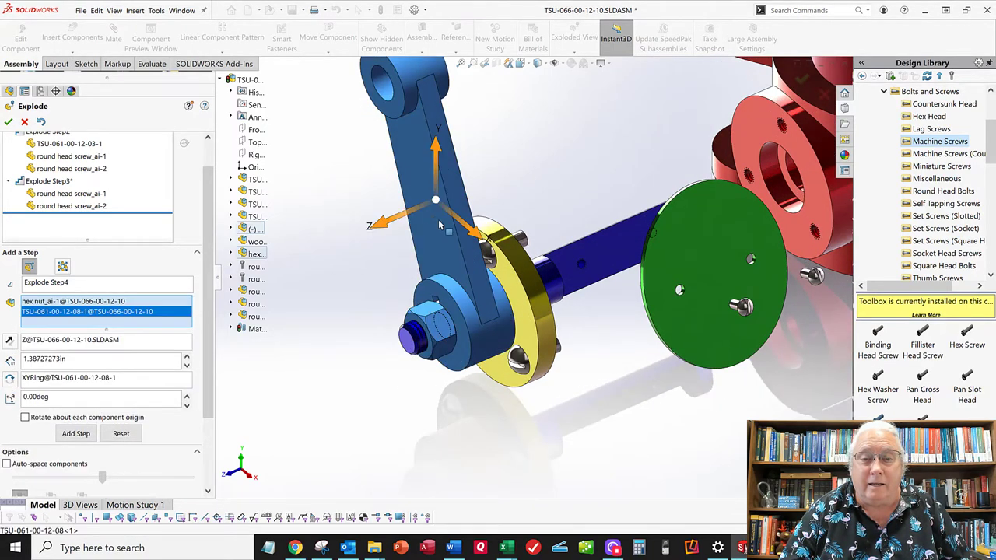
left_click(524, 271)
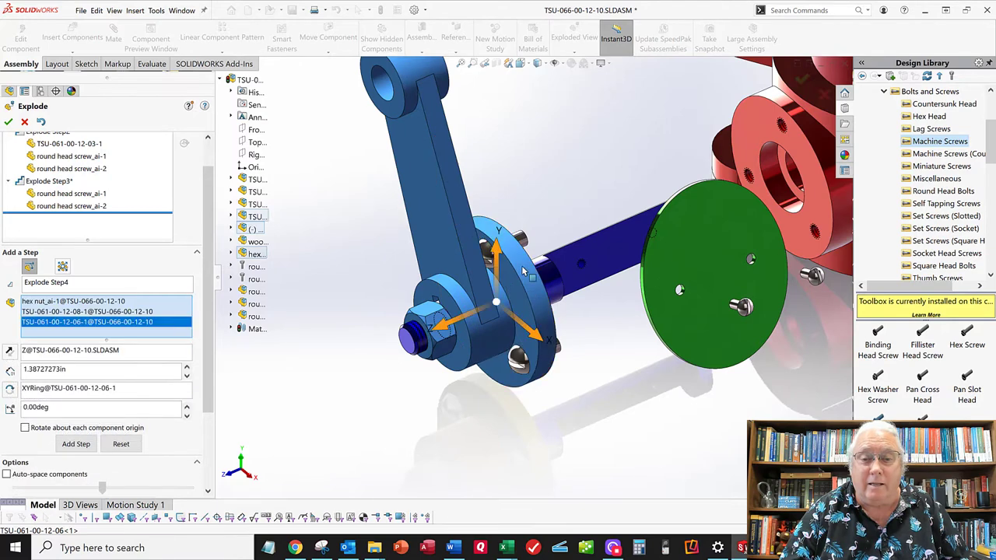
scroll(489, 280, "down", 2)
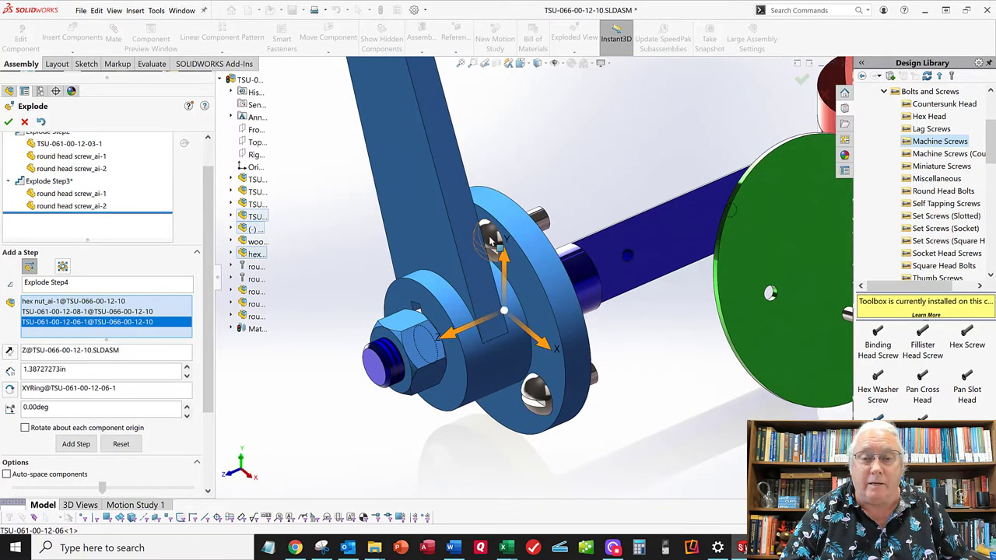
left_click(490, 237)
left_click(536, 392)
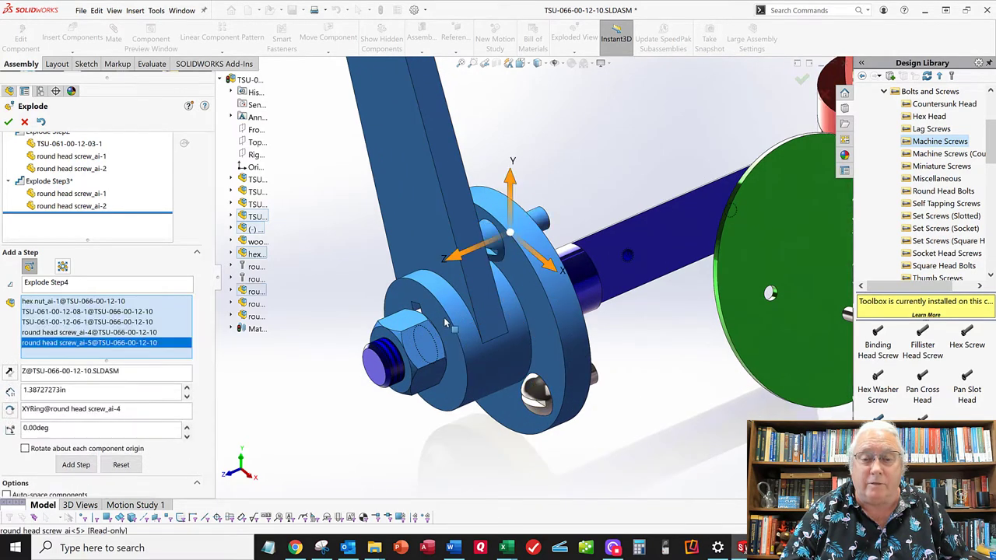
- Add the flange's remaining round head screw and move the selection about 2.16 in along Z off the blue shaft, finishing the fourth step
middle_click_drag(446, 315, 433, 387)
left_click(333, 388)
scroll(432, 385, "up", 5)
mouse_move(472, 356)
middle_mouse_down()
mouse_move(547, 298)
mouse_move(463, 363)
mouse_move(459, 351)
middle_mouse_up()
left_click_drag(451, 315, 347, 366)
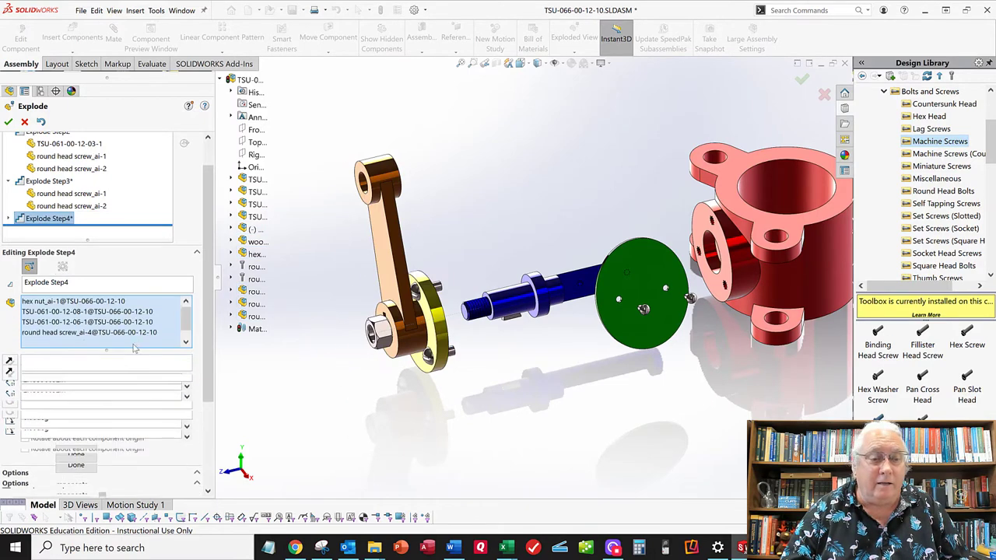
left_click(76, 488)
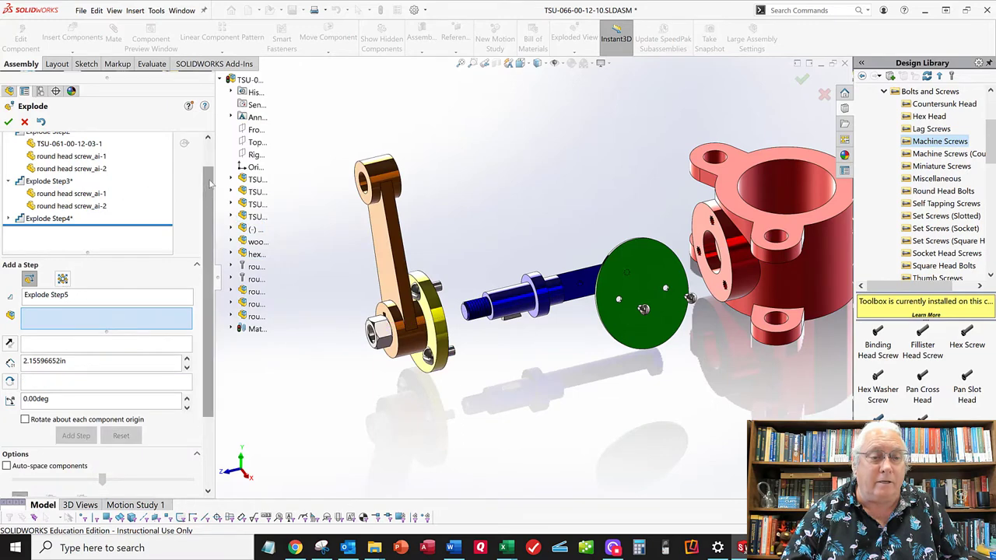
- Create the fifth explode step, moving the hex nut and lever arm about 1.29 in along Z away from the yellow flange
scroll(195, 197, "up", 2)
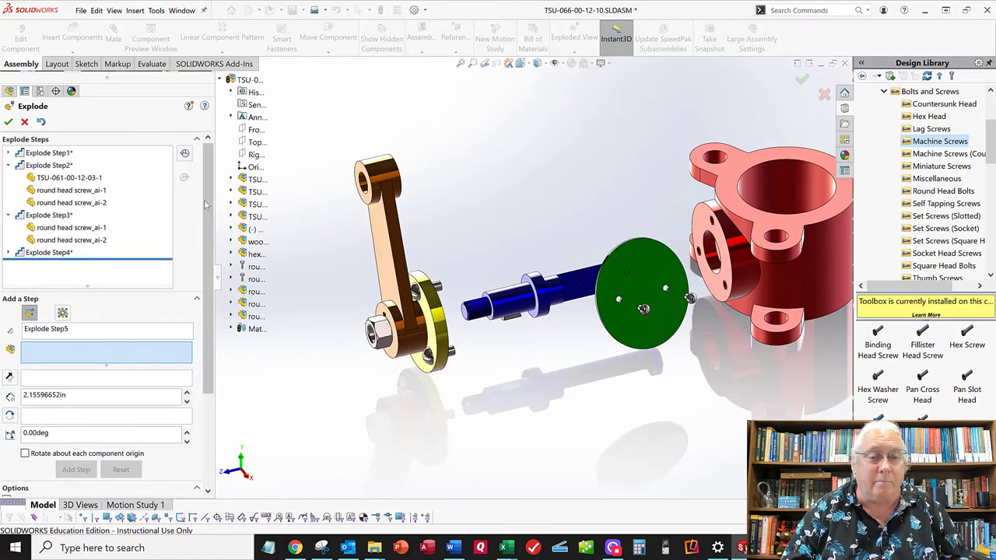
scroll(186, 198, "down", 5)
scroll(305, 315, "down", 3)
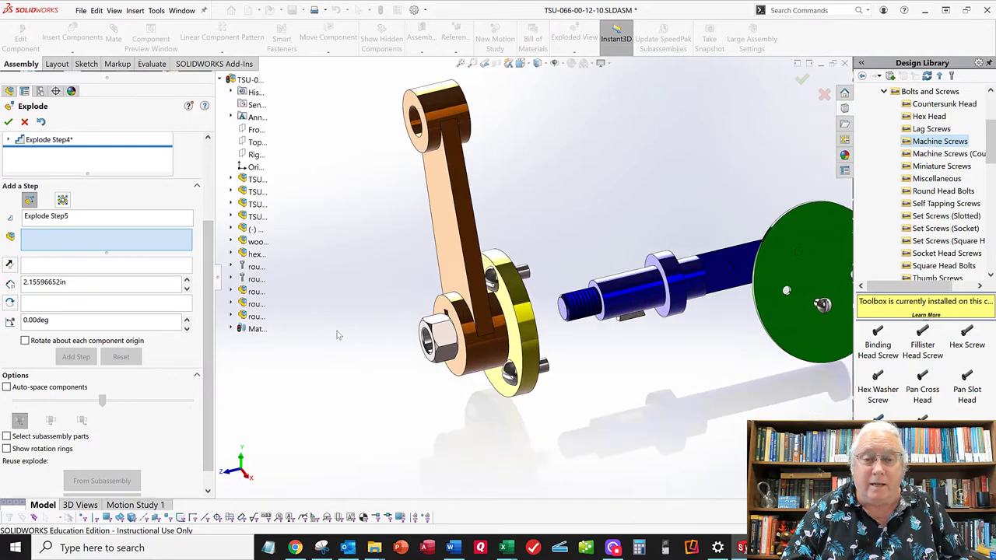
middle_click_drag(339, 335, 344, 330)
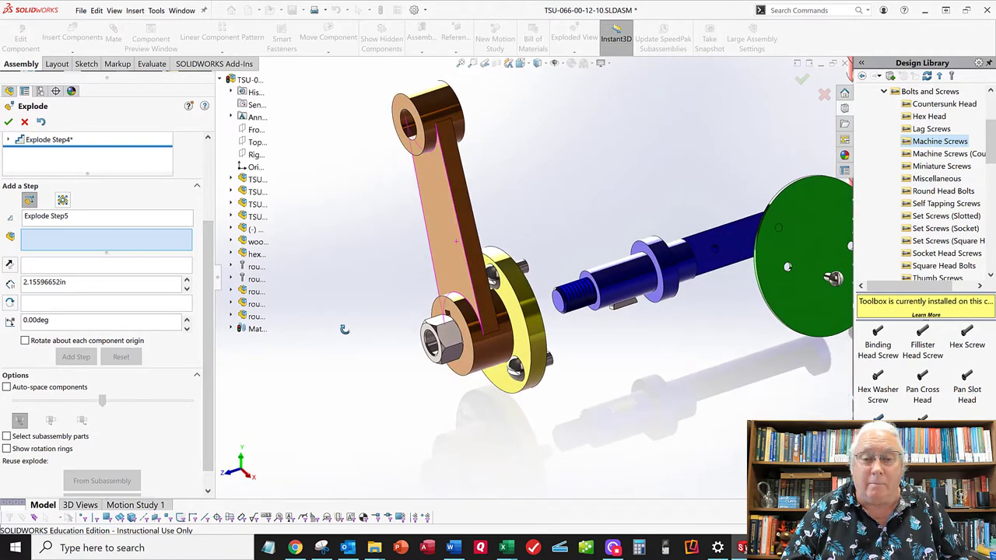
left_click(445, 340)
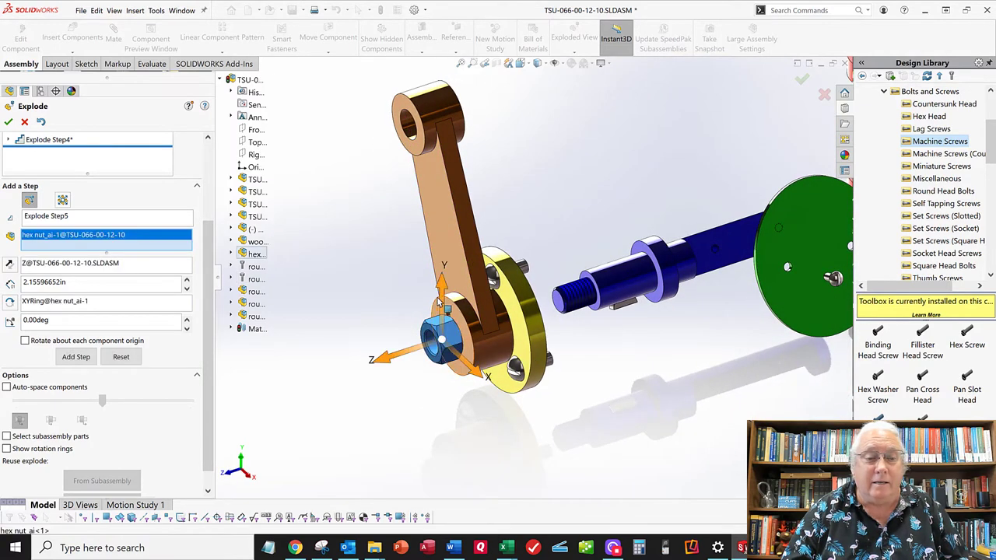
left_click(442, 230)
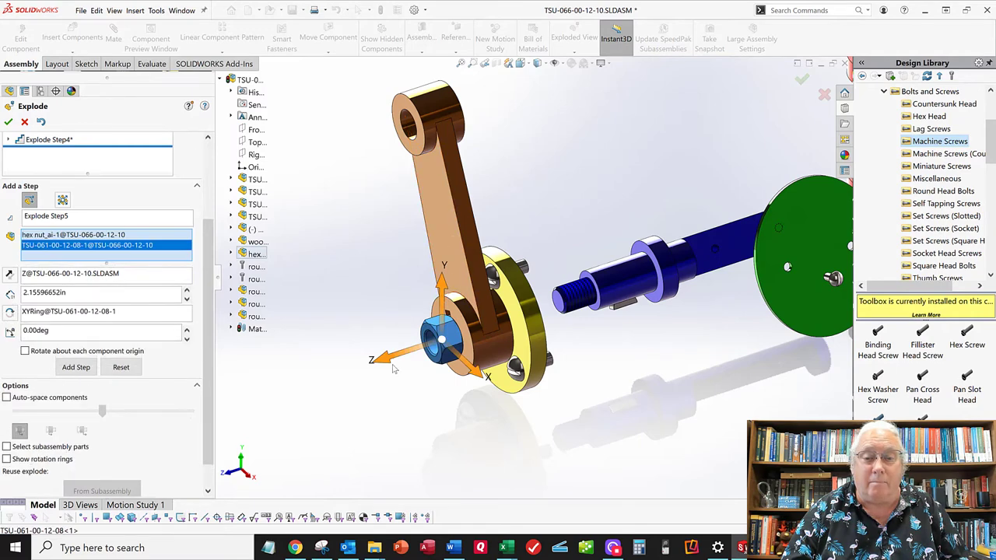
scroll(387, 260, "up", 3)
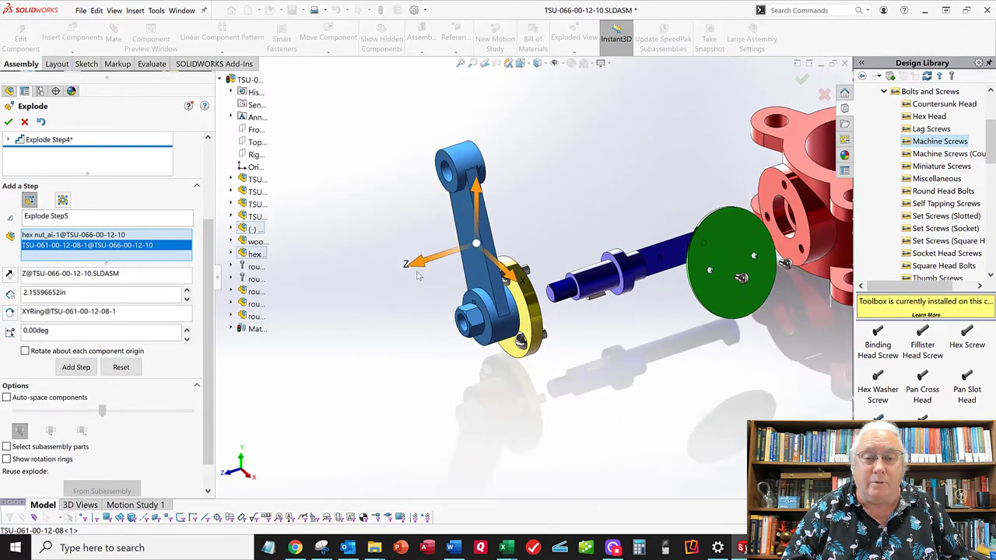
left_click_drag(420, 266, 358, 282)
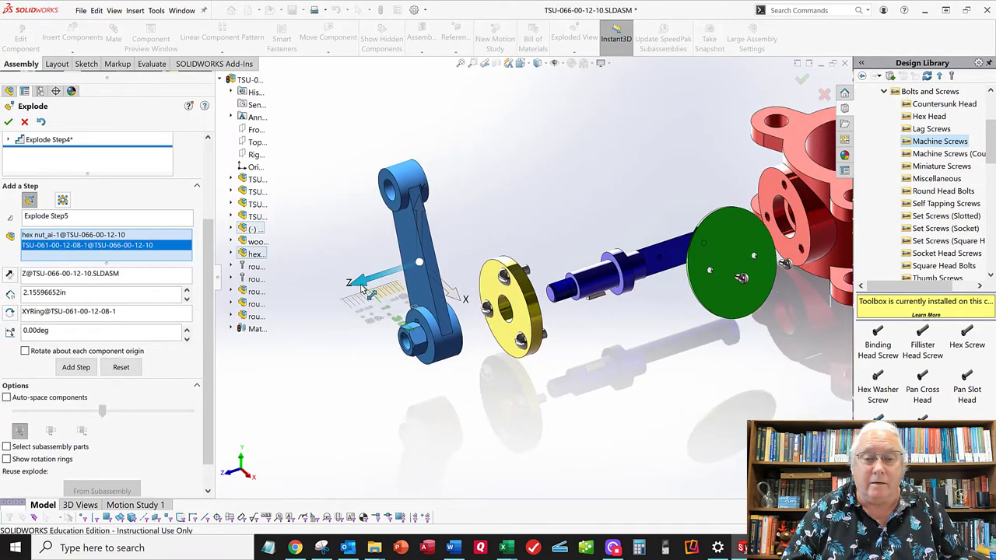
left_click(75, 380)
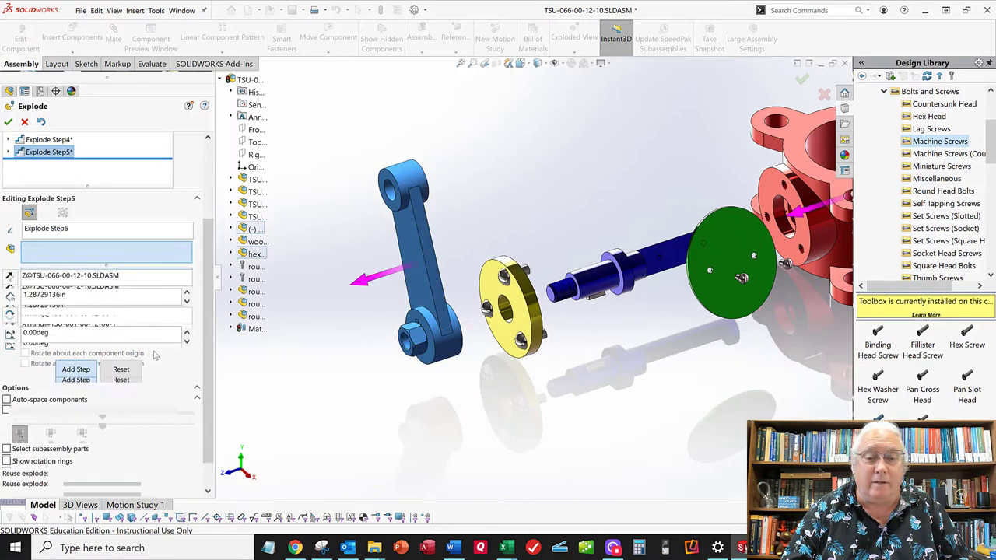
- Create the sixth explode step, moving the hex nut about 1.17 in along Z away from the lever arm
left_click(412, 340)
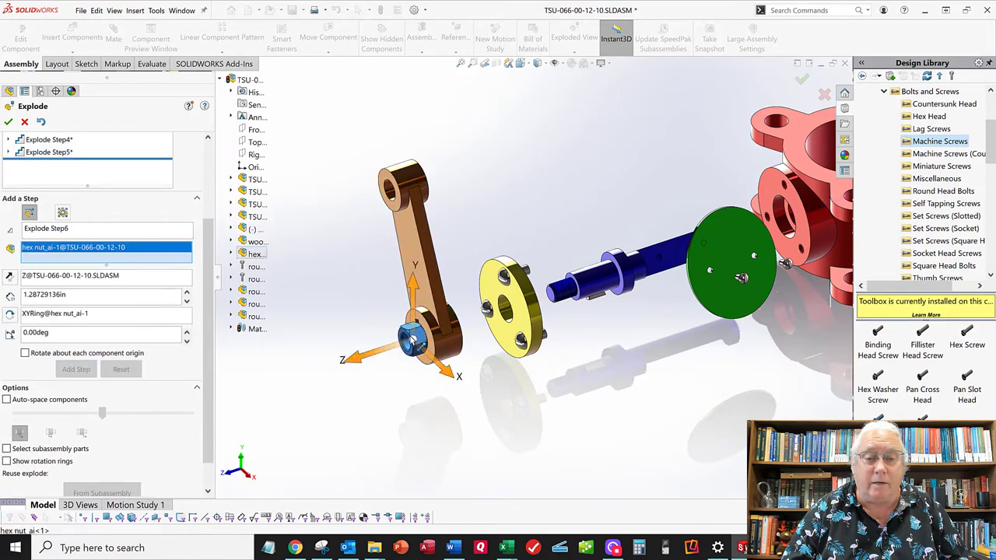
left_click_drag(354, 362, 303, 377)
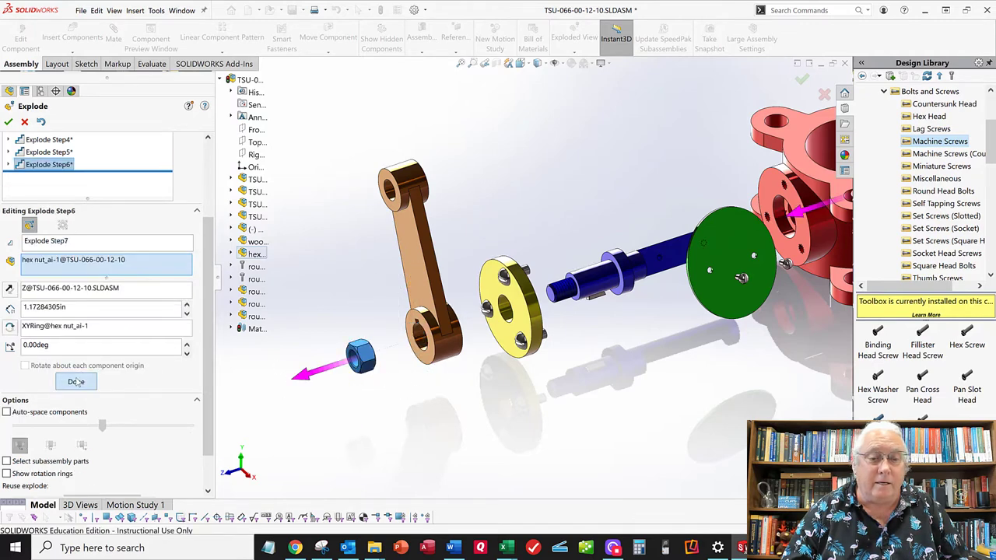
left_click(76, 380)
- Create the seventh explode step, moving the three round head screws about 1 in along Z out of the yellow flange
scroll(589, 318, "down", 5)
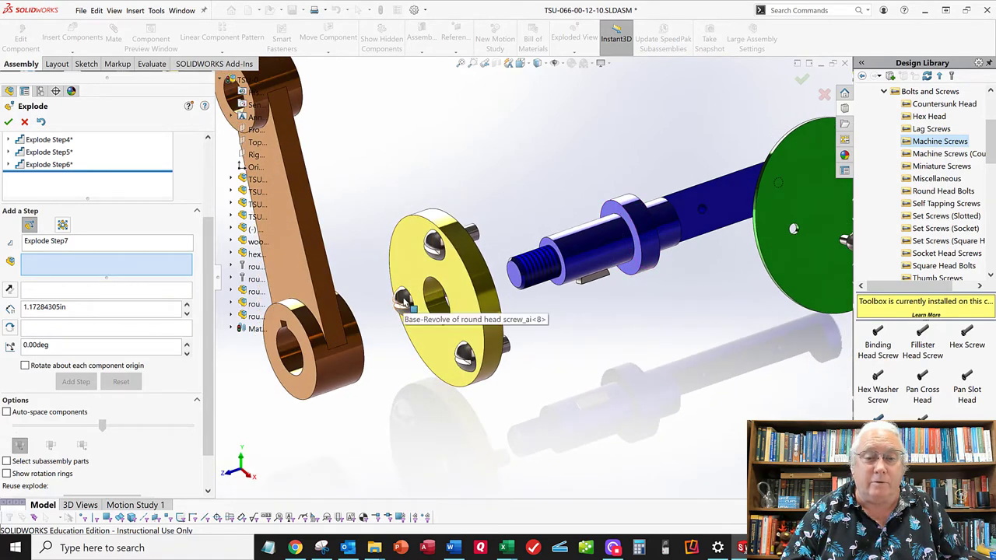
left_click(404, 303)
left_click(455, 356)
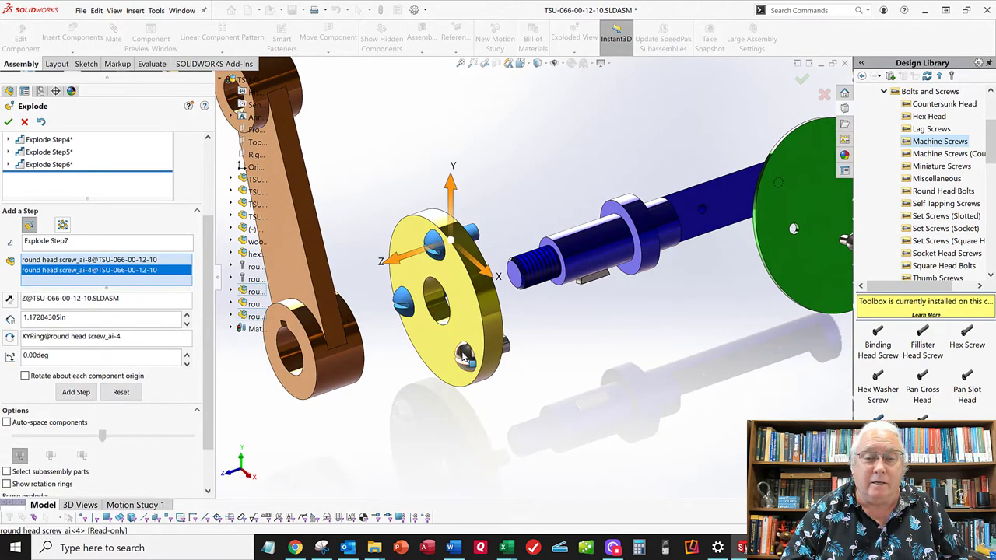
left_click(464, 355)
left_click_drag(425, 376, 351, 410)
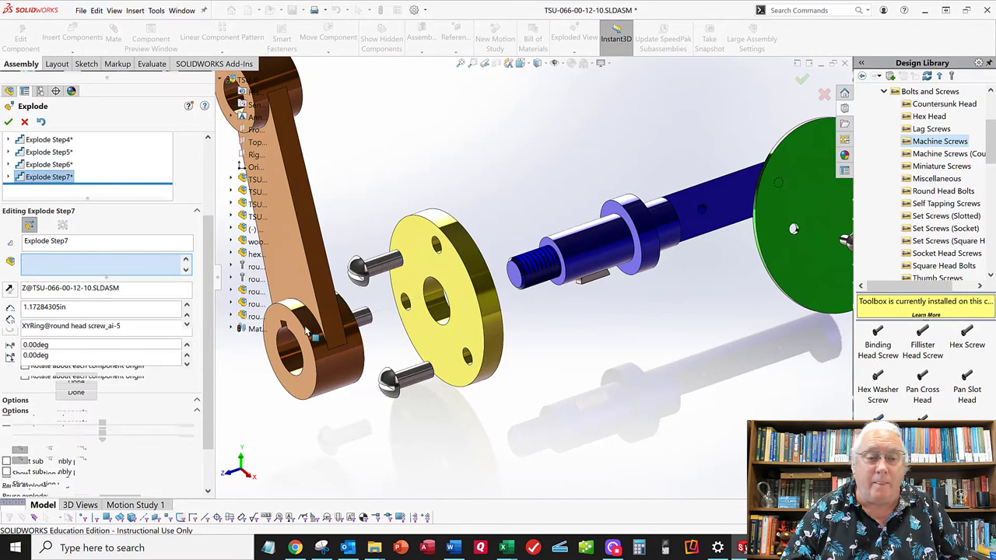
left_click(76, 415)
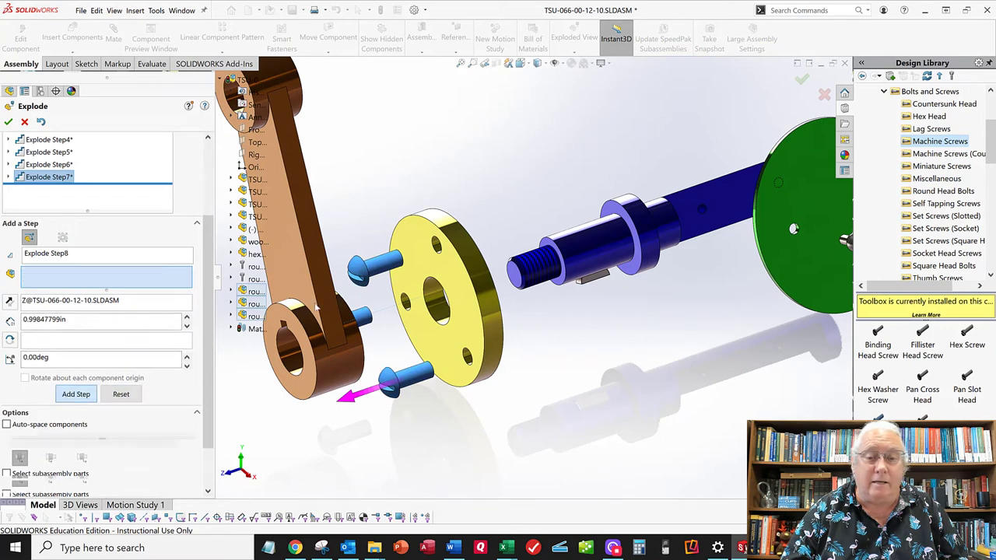
- Select the woodruff key on the blue shaft for the eighth explode step and enable rotation about each component origin
middle_click_drag(560, 203, 594, 152)
scroll(606, 179, "down", 1)
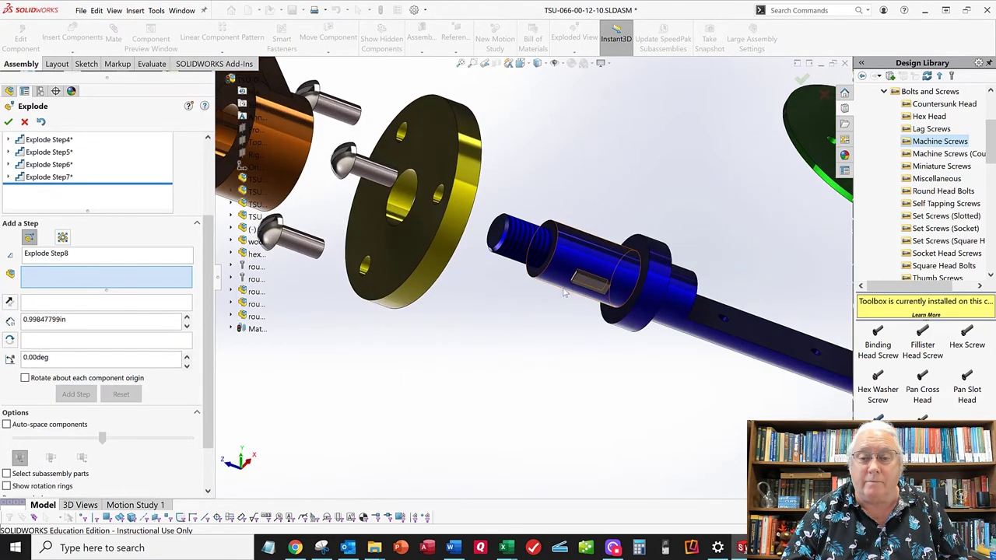
scroll(597, 297, "down", 5)
left_click(599, 280)
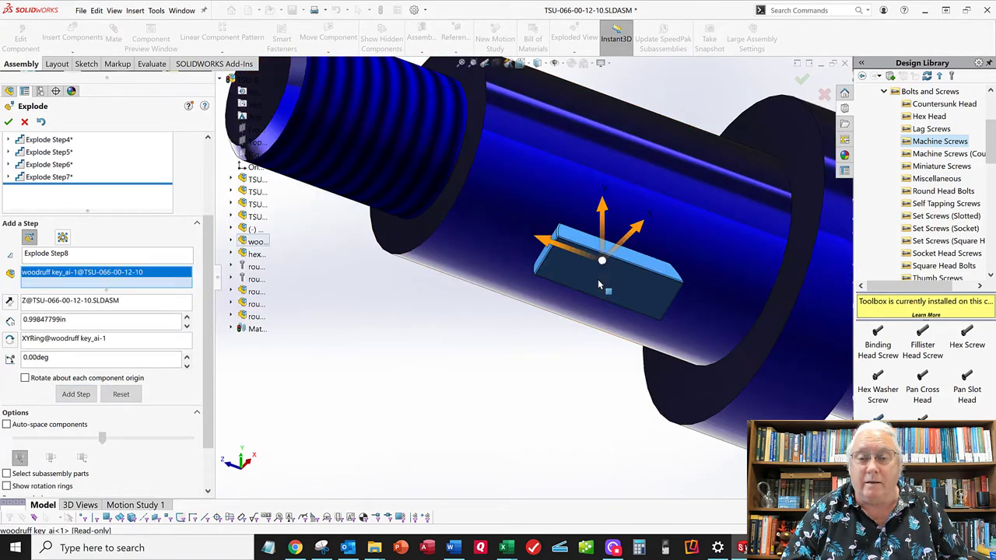
scroll(573, 325, "up", 4)
middle_click_drag(571, 282, 586, 434)
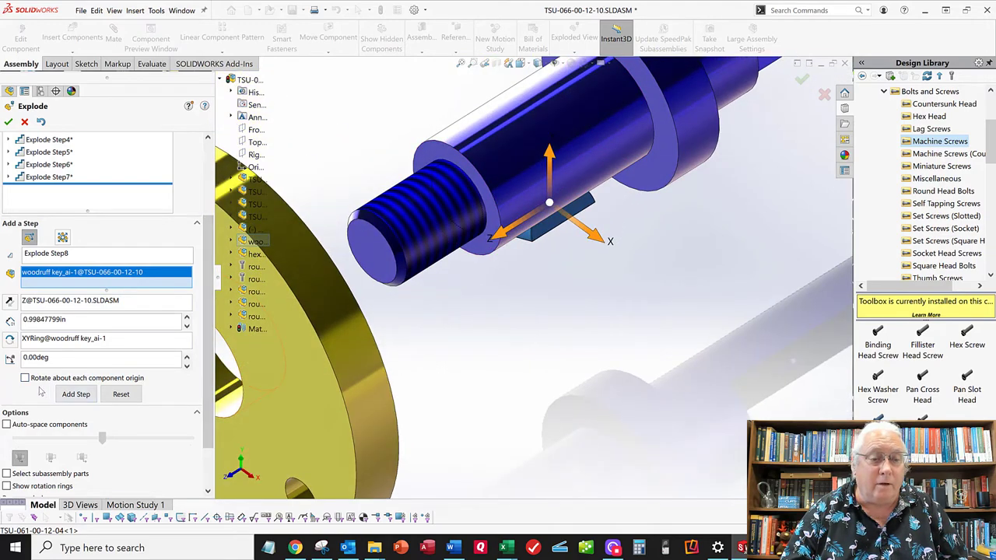
left_click(25, 378)
- Move the woodruff key about 0.71 in along its Y axis away from the shaft, then finish the eighth step and accept the exploded view
middle_click_drag(501, 326, 524, 275)
scroll(523, 276, "up", 5)
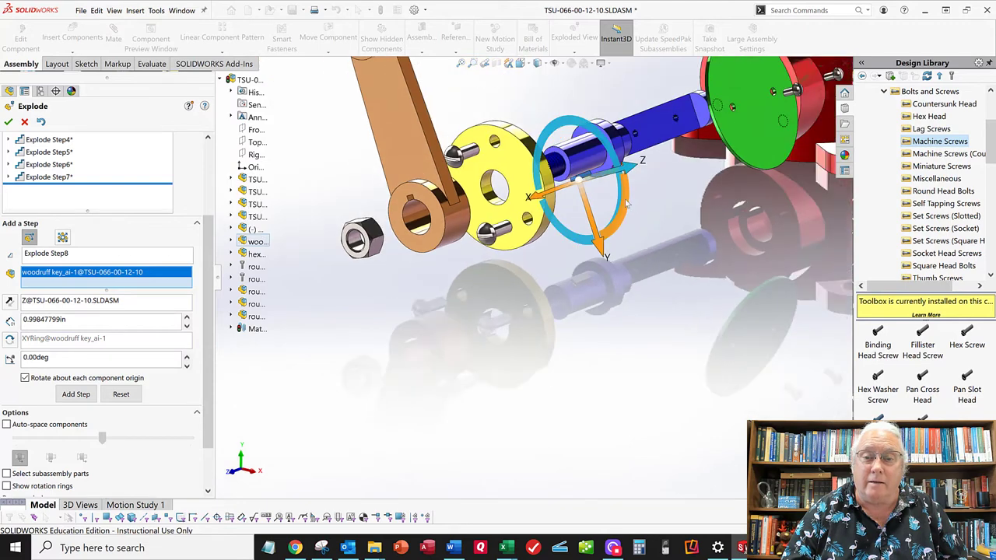
scroll(591, 247, "down", 5)
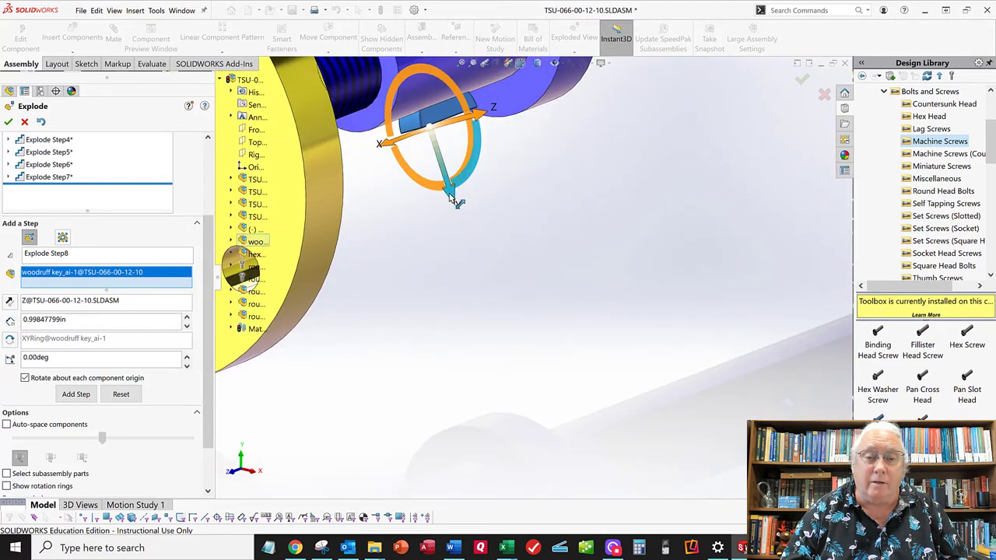
left_click_drag(456, 201, 506, 354)
left_click(76, 407)
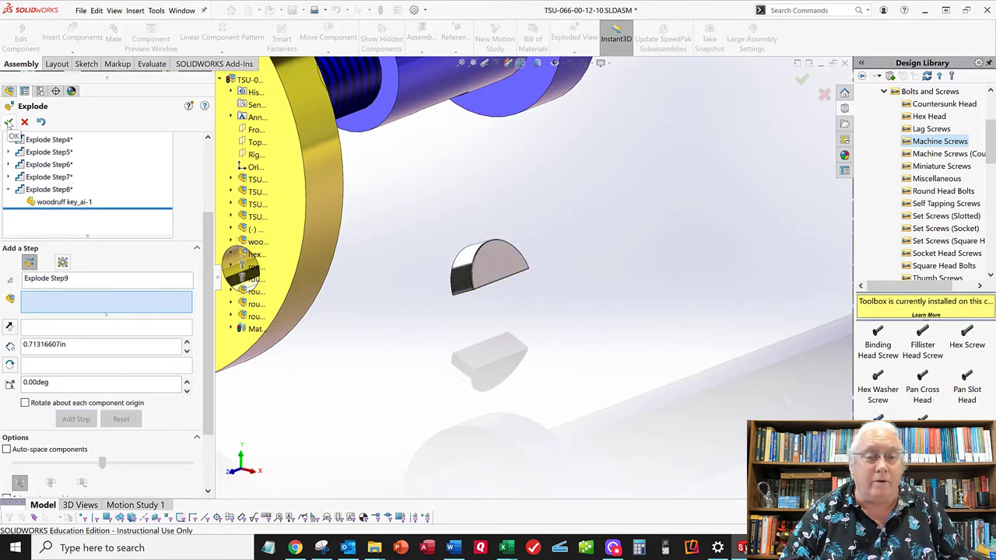
left_click(8, 122)
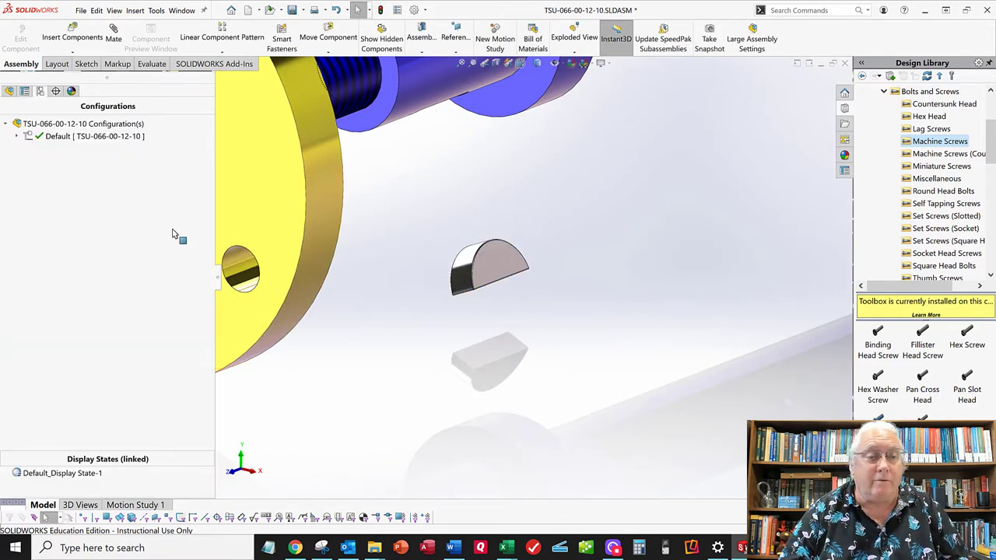
- Reveal the exploded view under the Default configuration and collapse the assembly to its assembled state
left_click(16, 136)
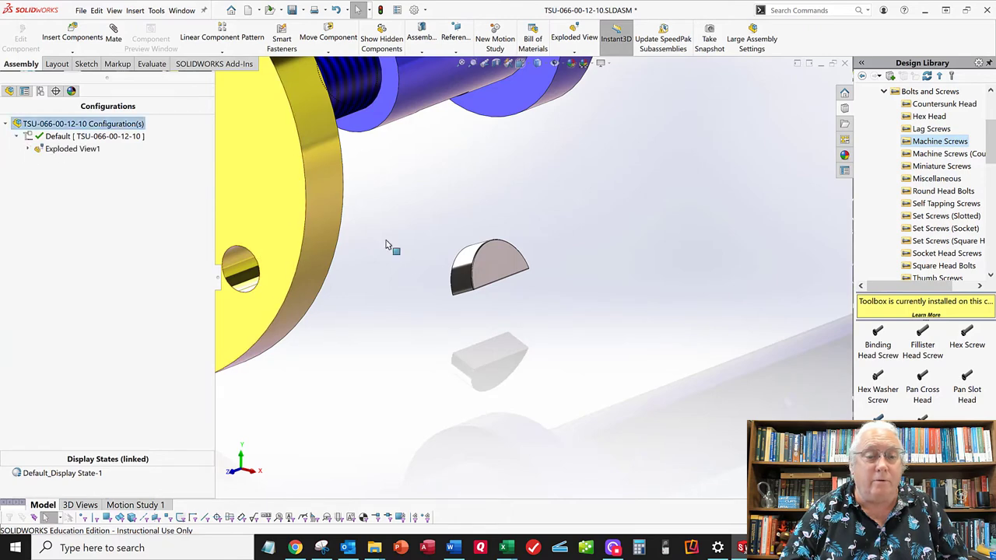
scroll(411, 262, "up", 8)
scroll(556, 237, "up", 1)
middle_click_drag(556, 238, 543, 261)
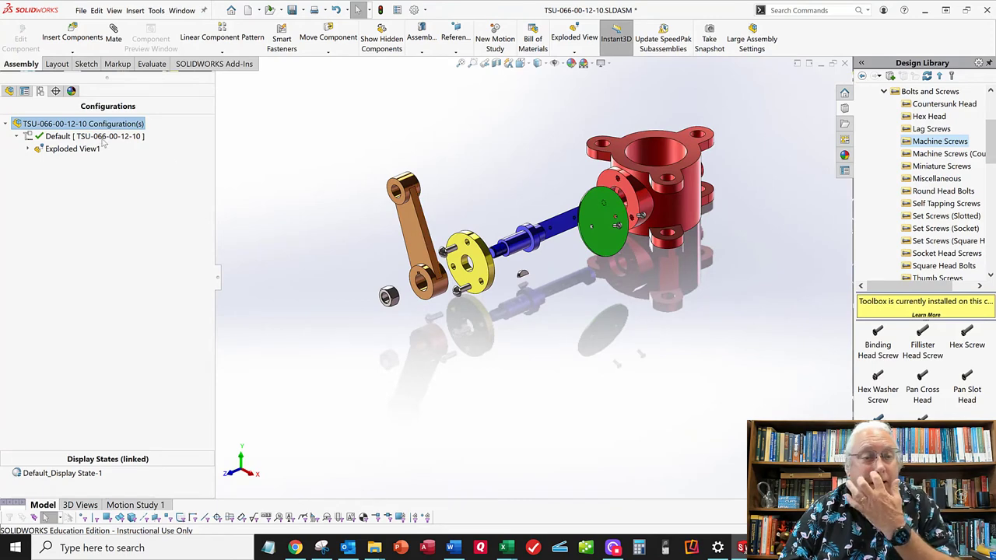
left_click(10, 91)
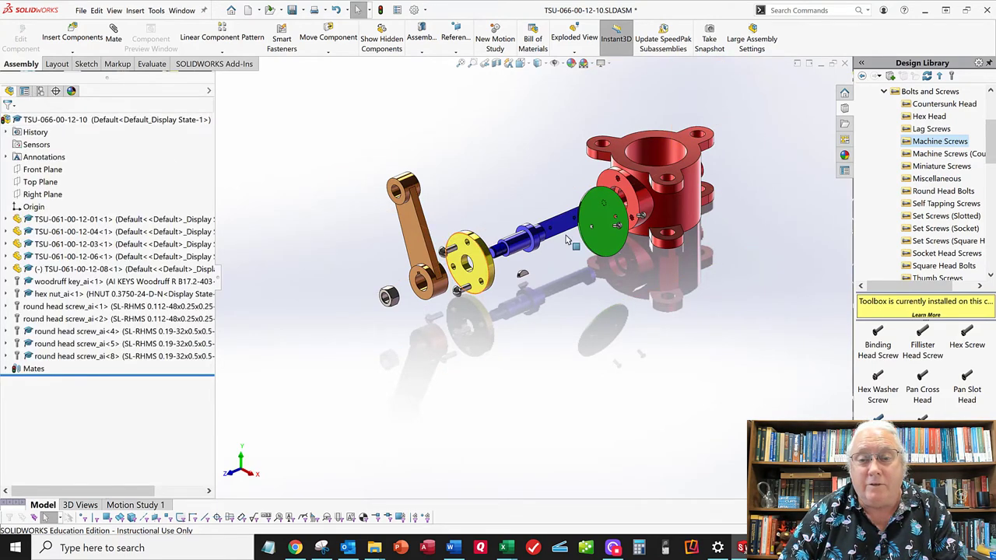
middle_click_drag(547, 205, 548, 200)
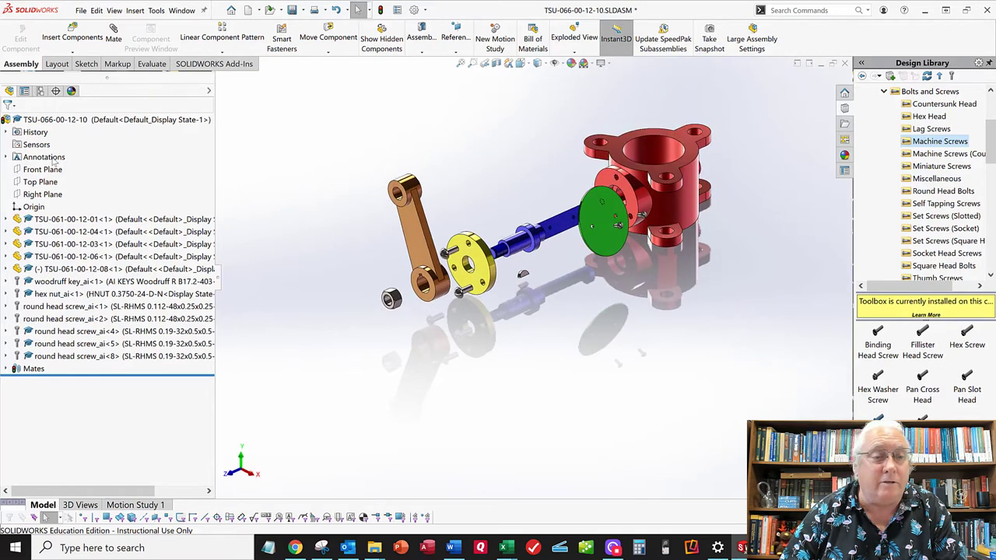
left_click(40, 91)
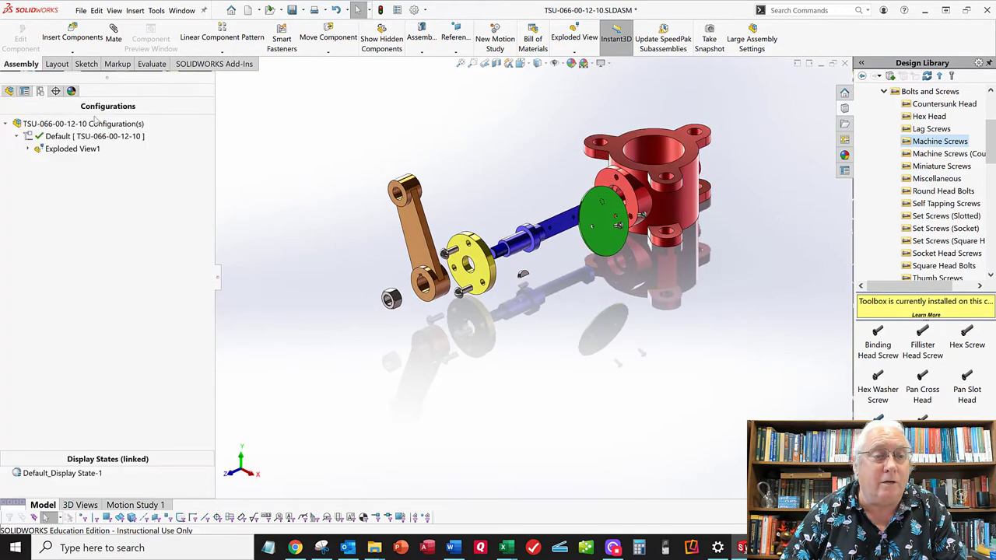
left_click(69, 149)
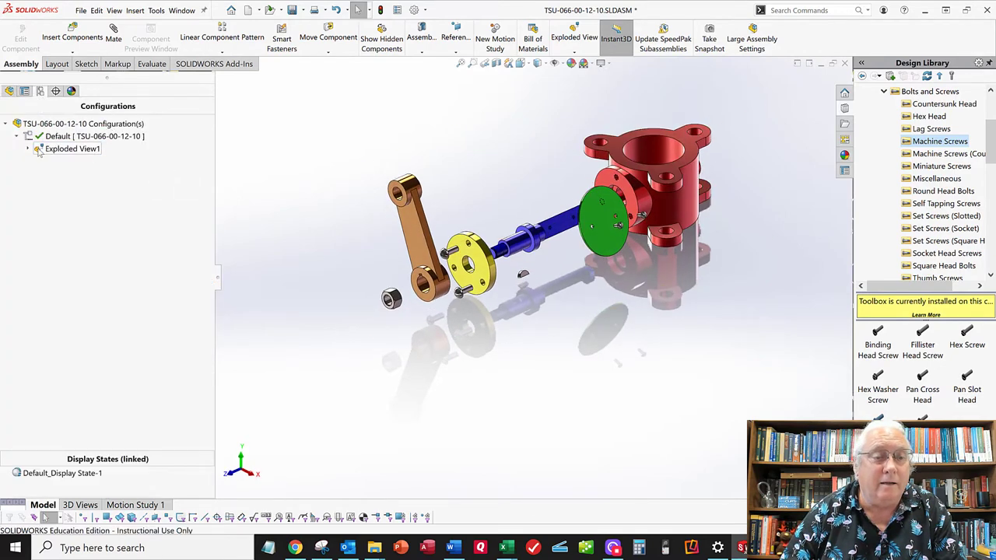
double_click(68, 149)
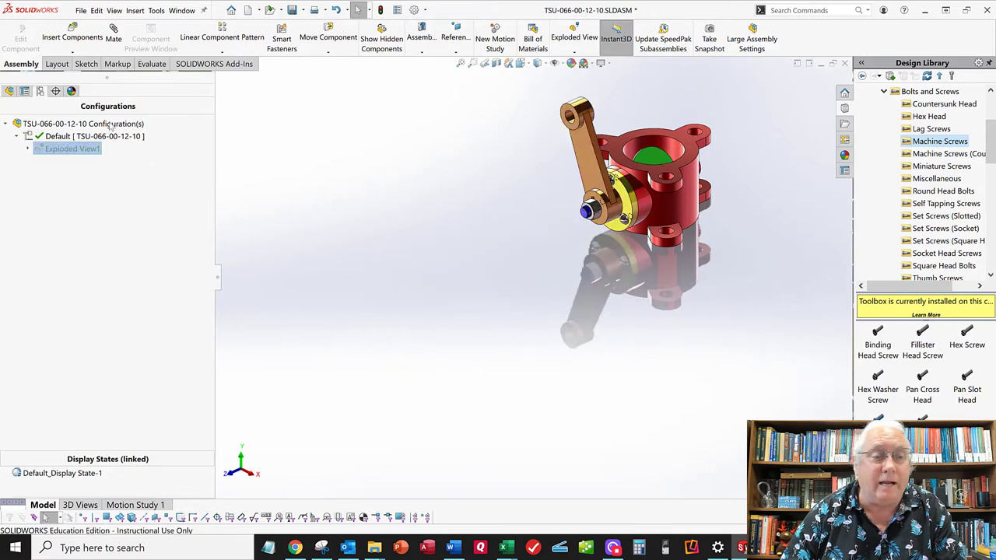
- List the explode steps of the exploded view and explode the assembly again
left_click(9, 91)
key("f")
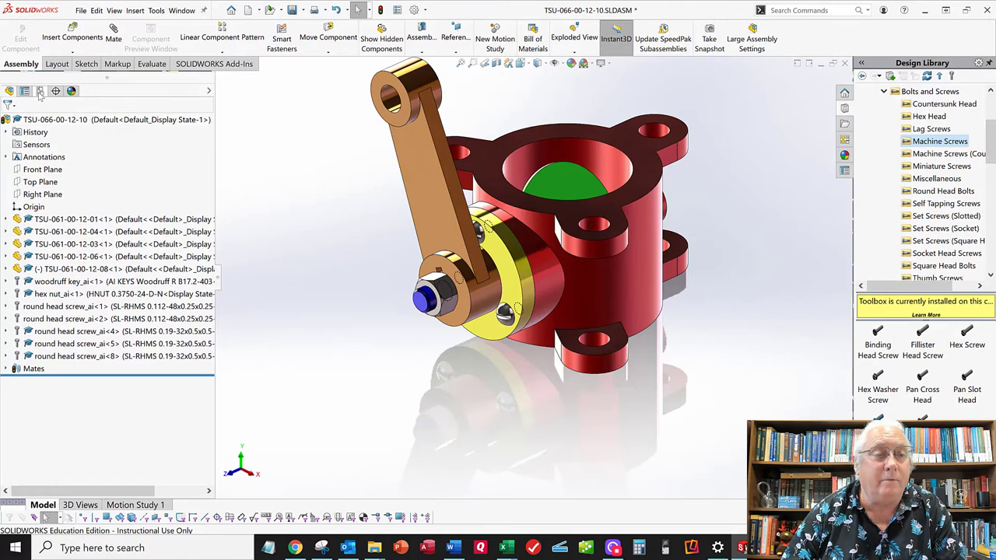
left_click(40, 91)
left_click(26, 149)
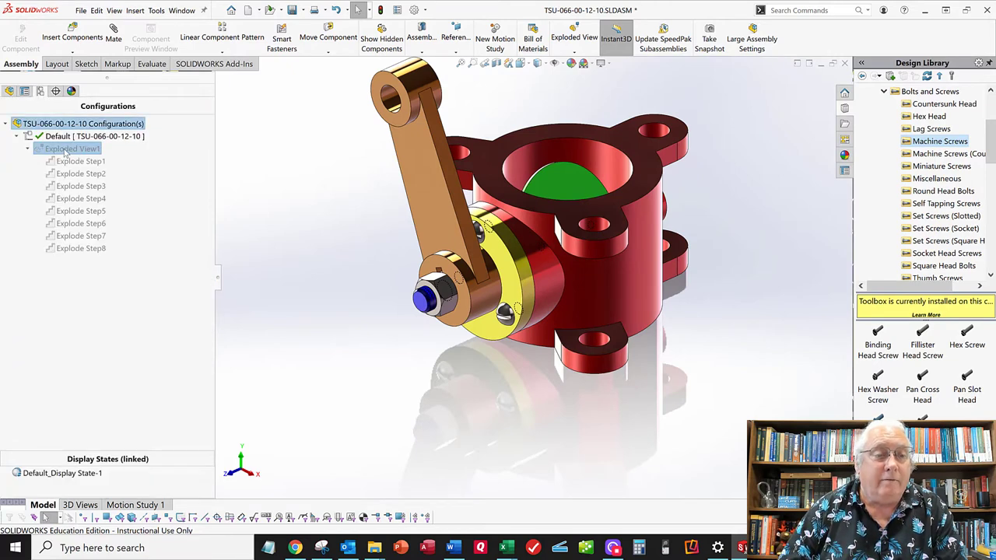
double_click(68, 149)
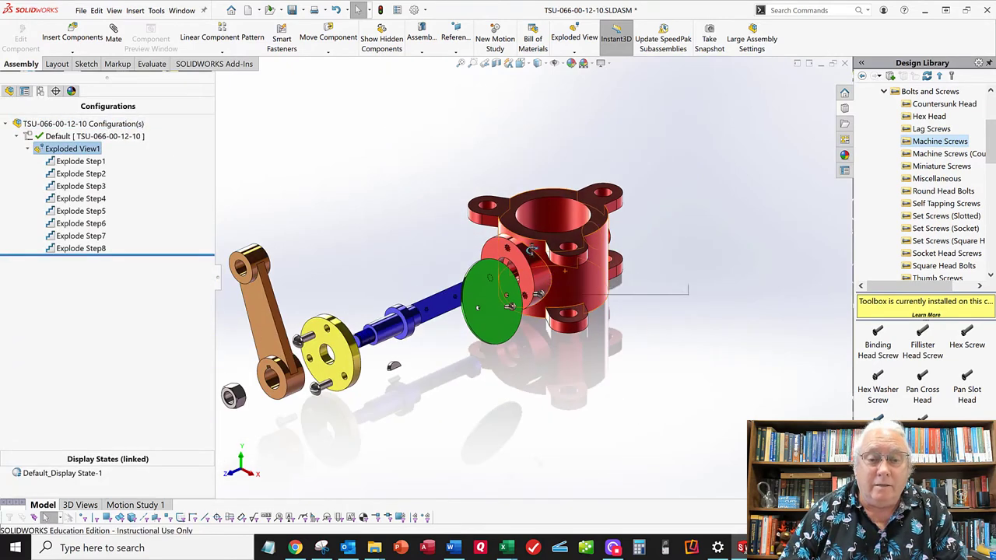
- Examine which components individual explode steps move, checking the first, seventh and sixth steps and those affecting the lever arm
middle_click_drag(528, 244, 540, 270)
scroll(540, 269, "up", 2)
scroll(455, 310, "down", 1)
middle_click_drag(453, 308, 472, 303, "ctrl")
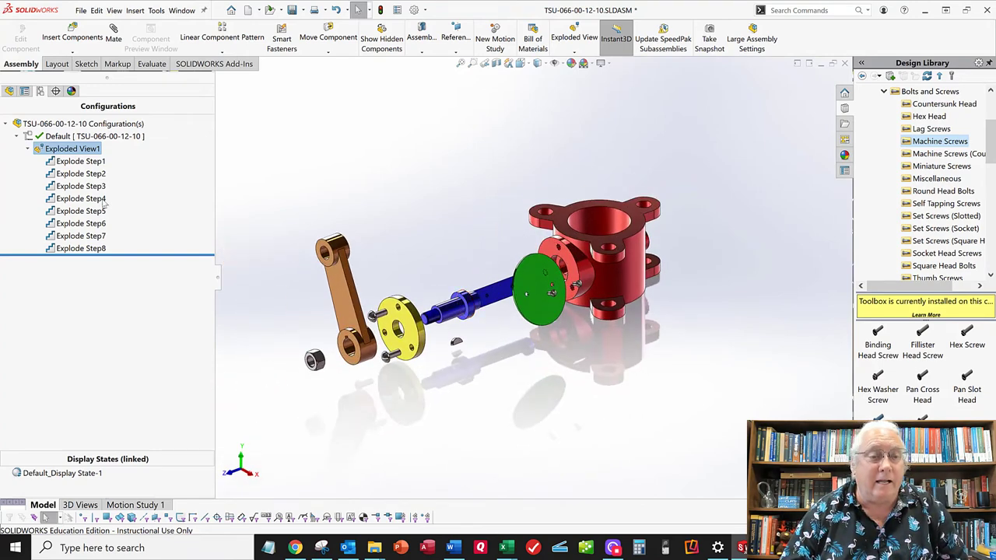
left_click(88, 162)
left_click(436, 235)
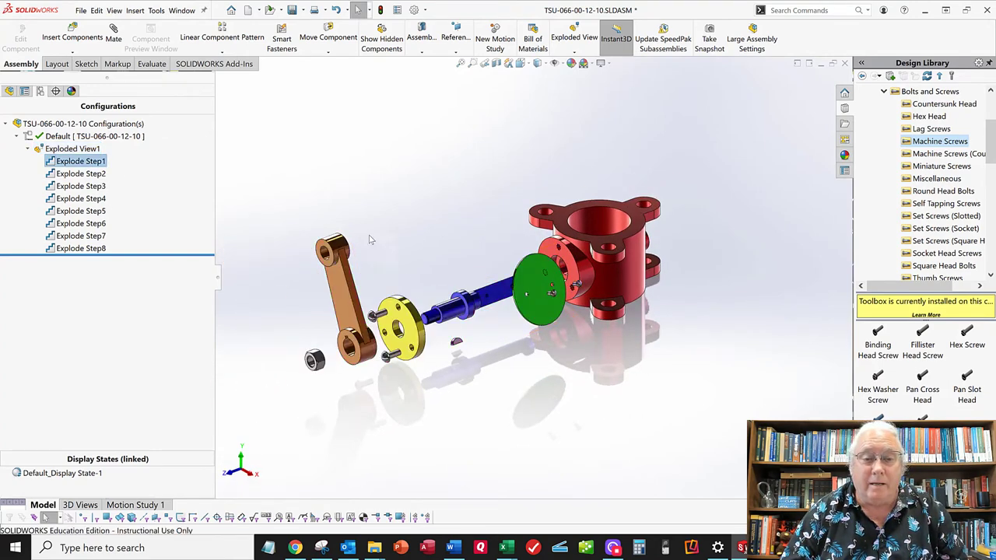
scroll(352, 377, "up", 3)
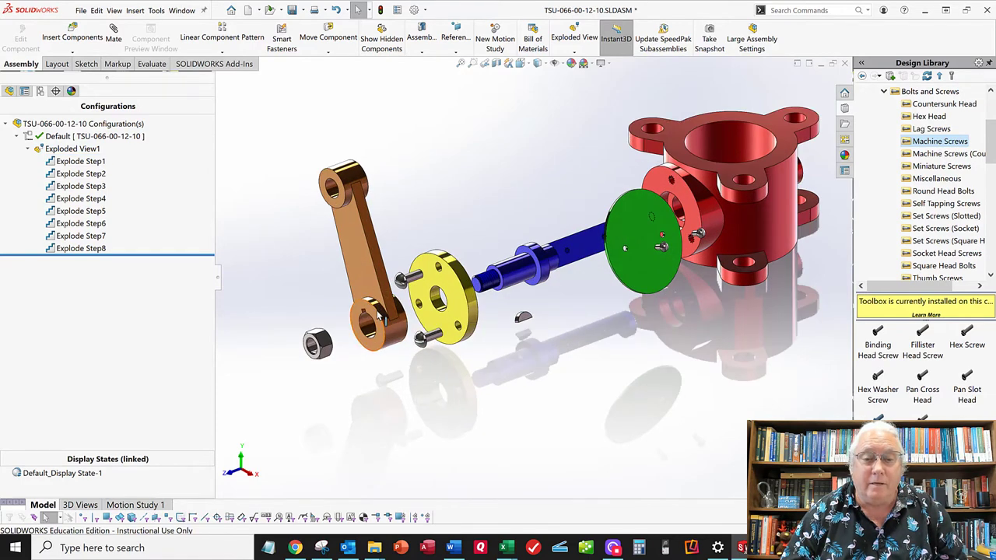
left_click(377, 309)
left_click(355, 241)
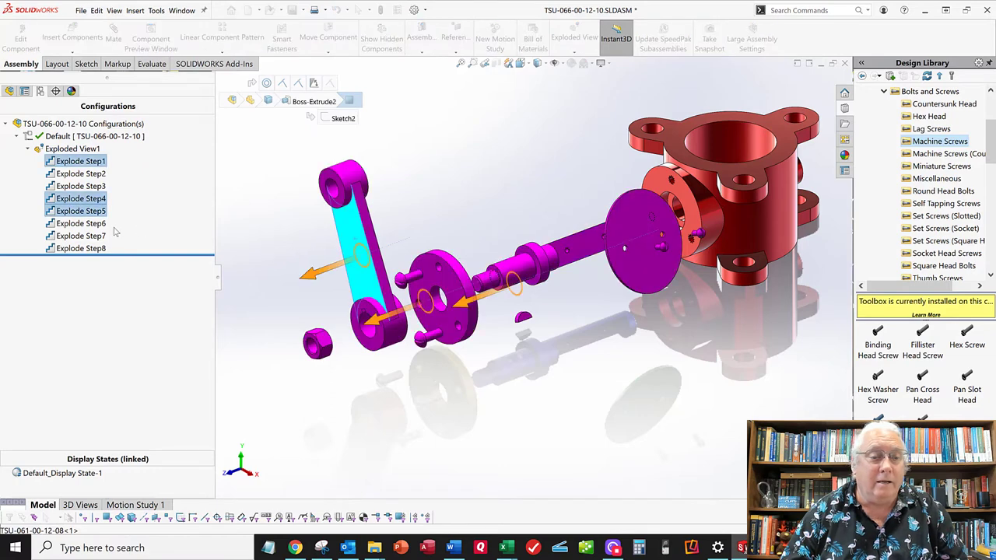
left_click(264, 223)
left_click(78, 236)
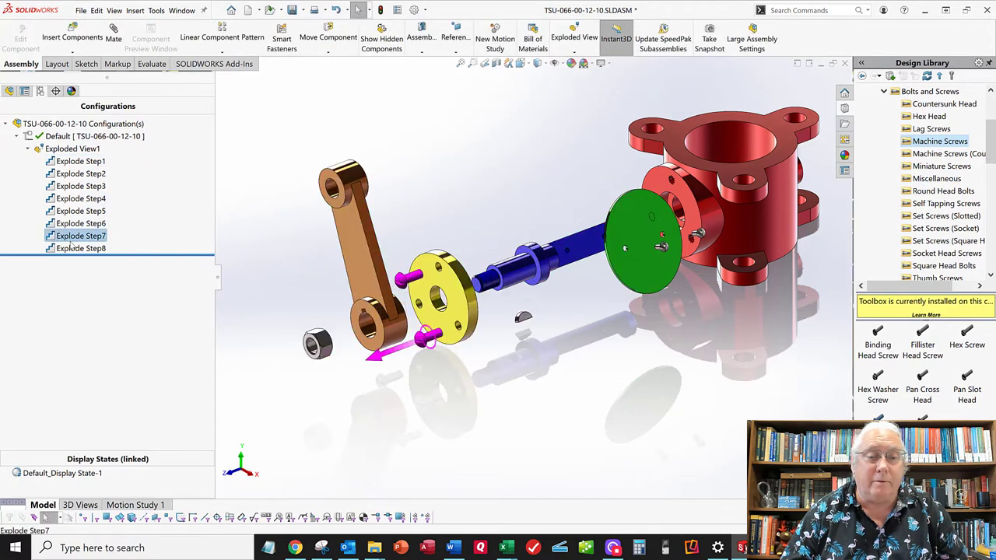
left_click(76, 228)
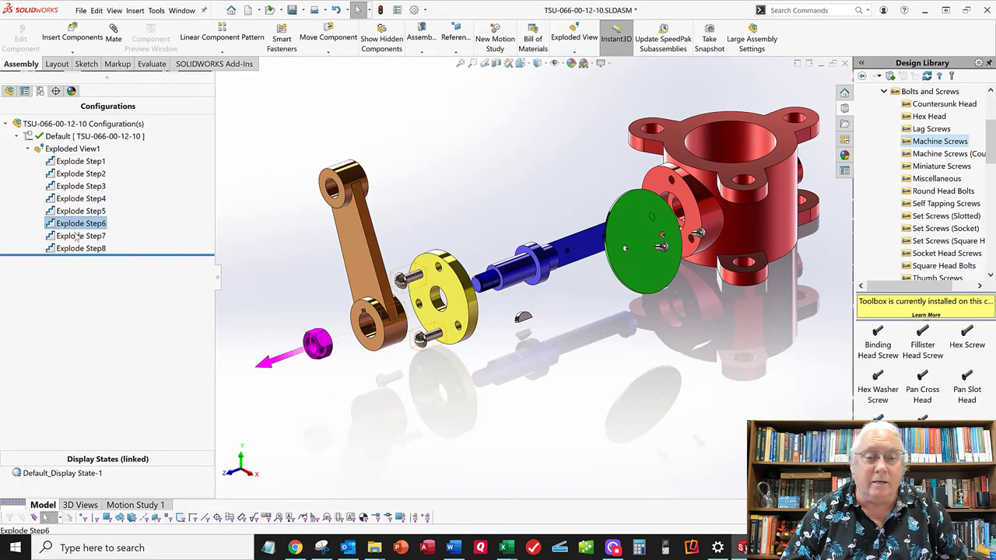
- Edit the fifth explode step, setting the lever arm and hex nut's distance along Z to 2 in, and accept the exploded view
left_click(77, 215)
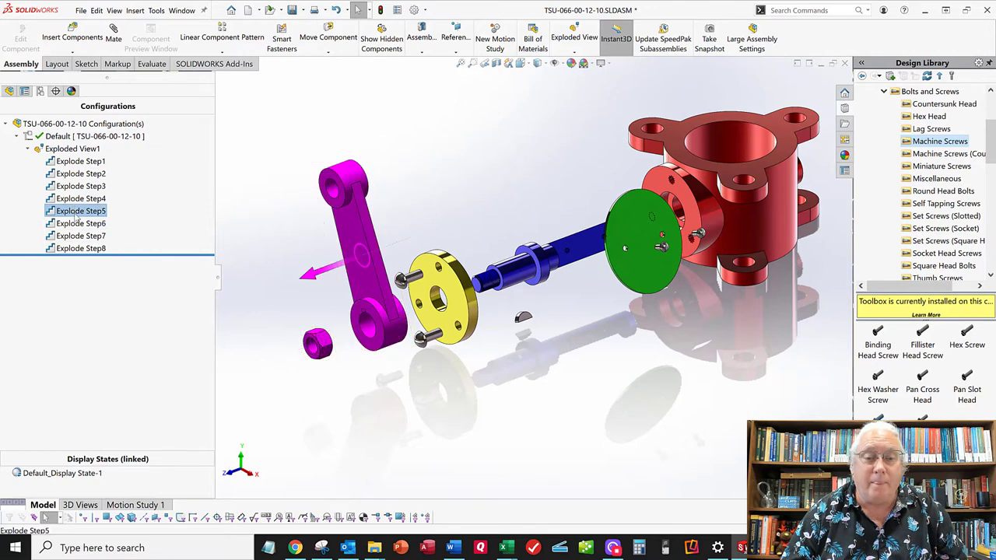
right_click(76, 215)
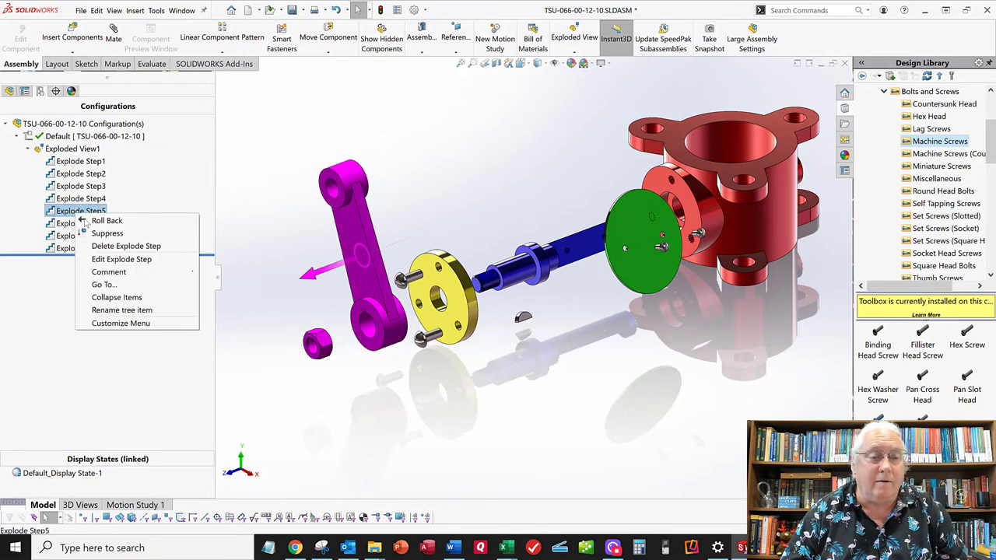
left_click(195, 258)
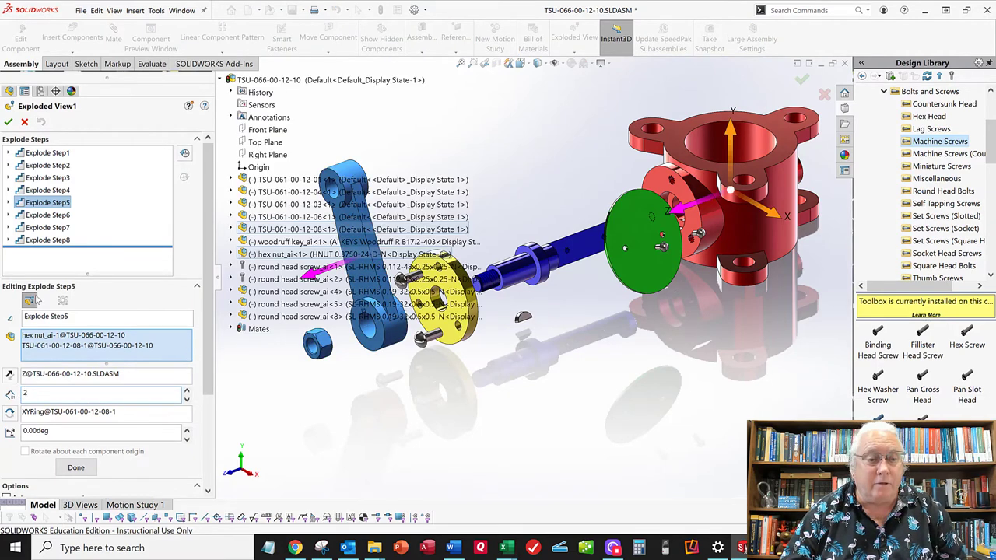
left_click(81, 468)
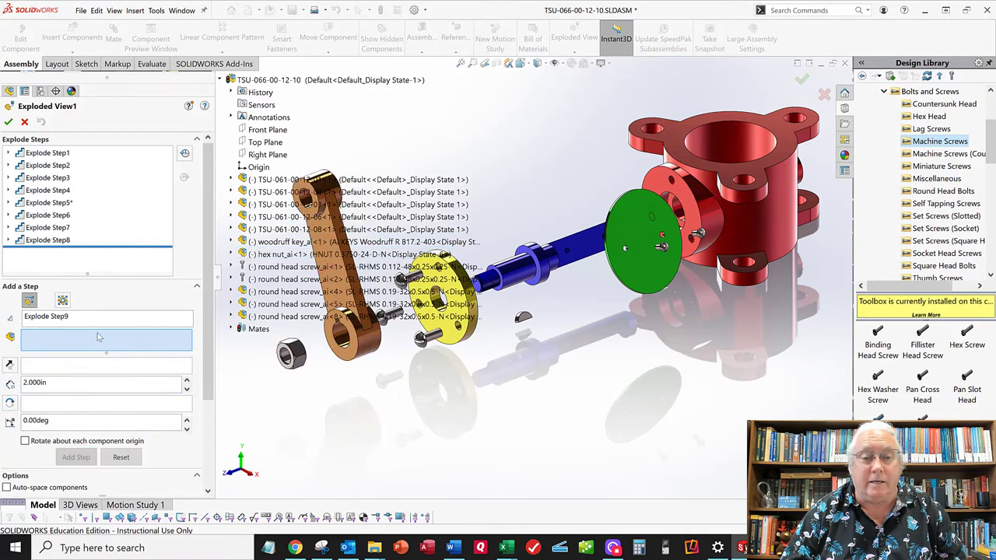
left_click(9, 122)
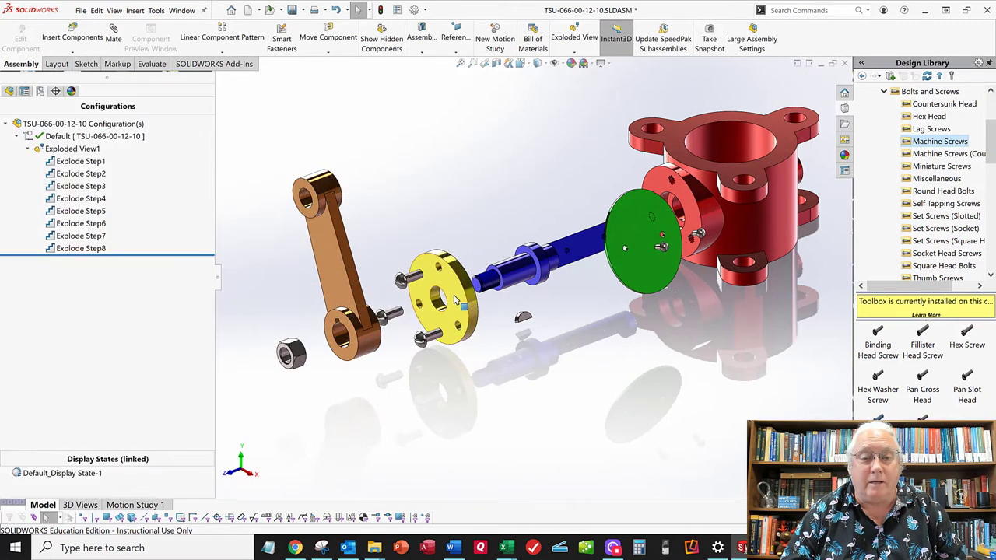
- Play the animated collapse of the exploded view and close the animation controls
scroll(490, 261, "up", 2)
middle_click_drag(534, 231, 592, 259)
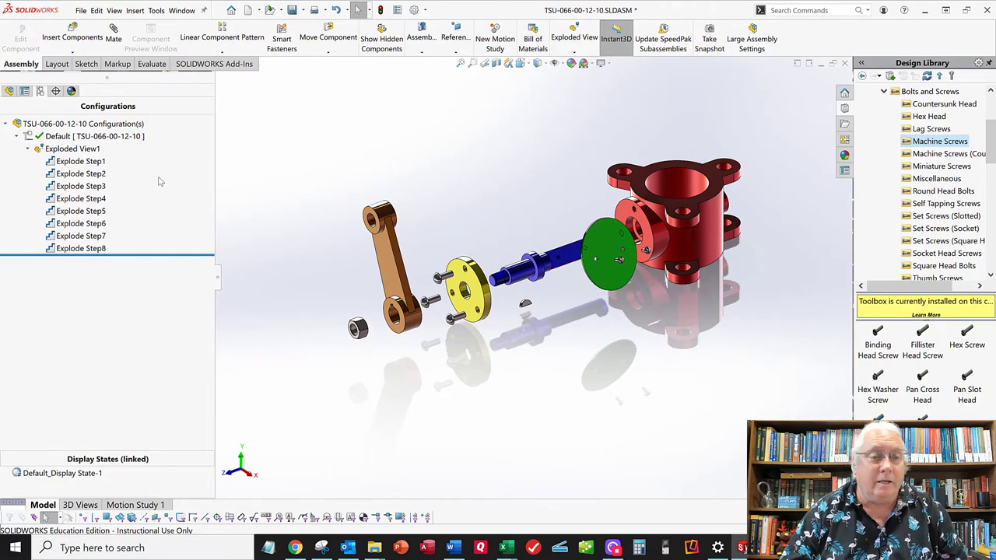
right_click(72, 149)
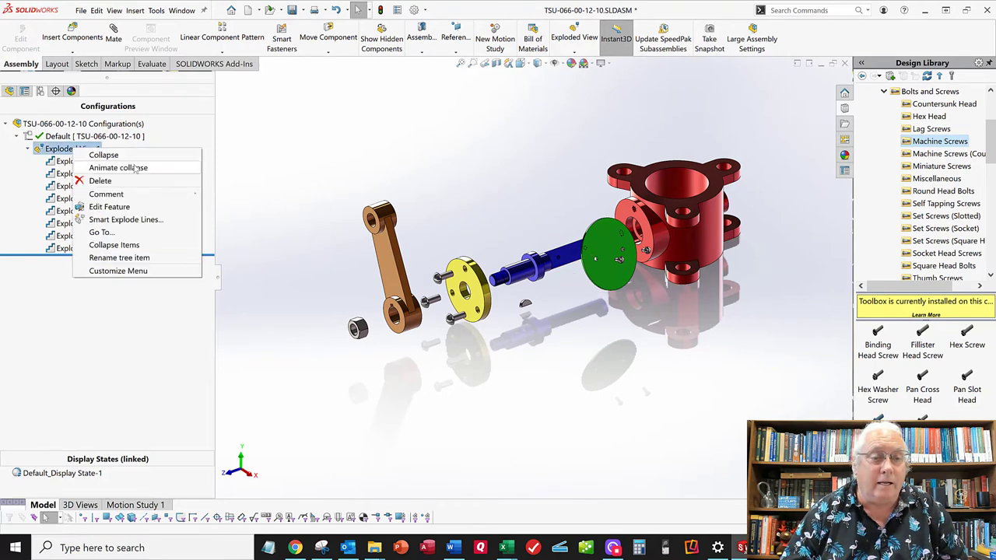
left_click(136, 167)
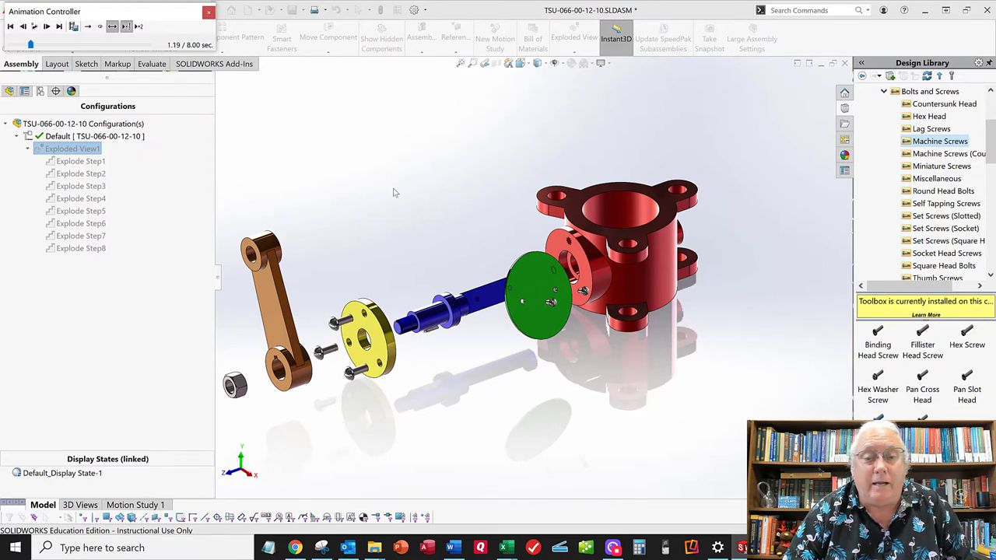
left_click(209, 14)
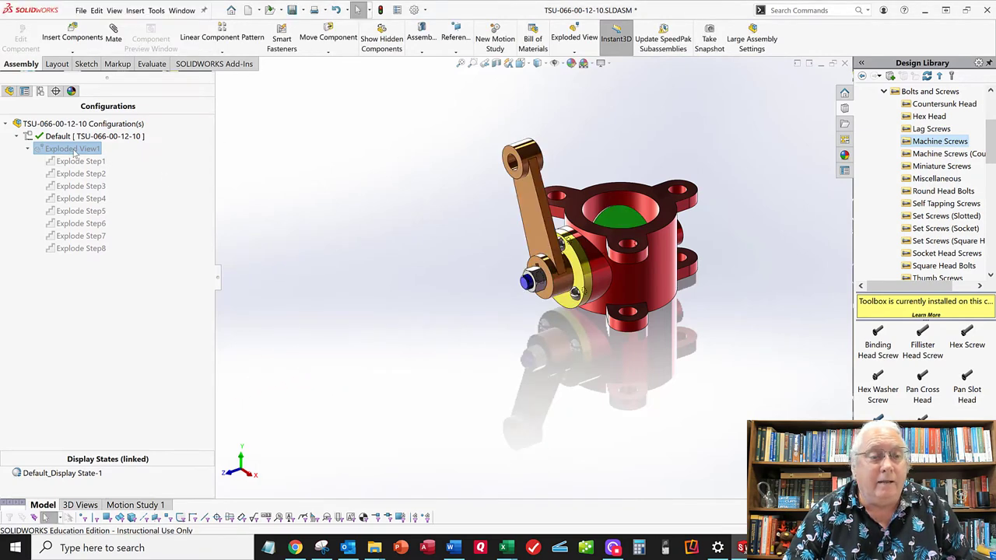
- Return the collapsed assembly to its exploded state
left_click(319, 184)
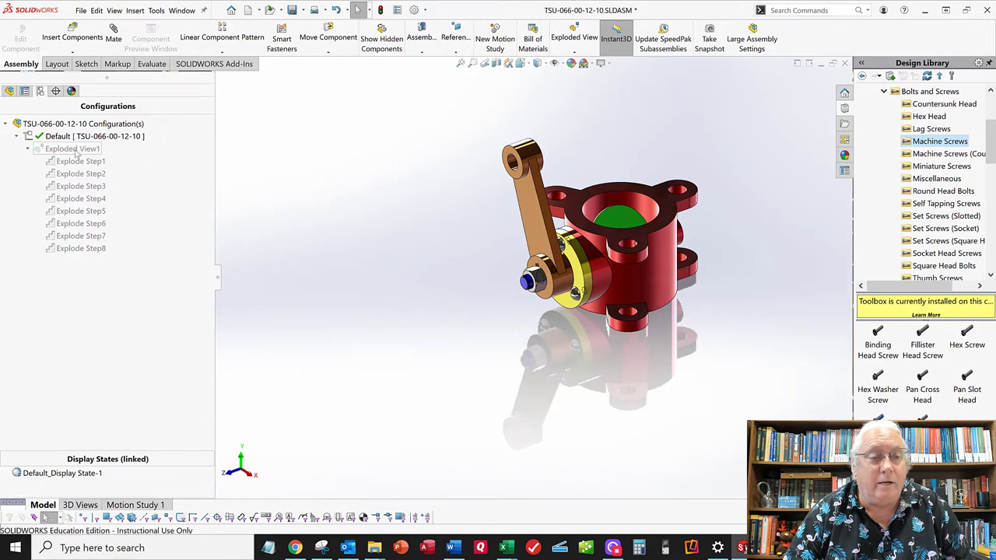
right_click(74, 149)
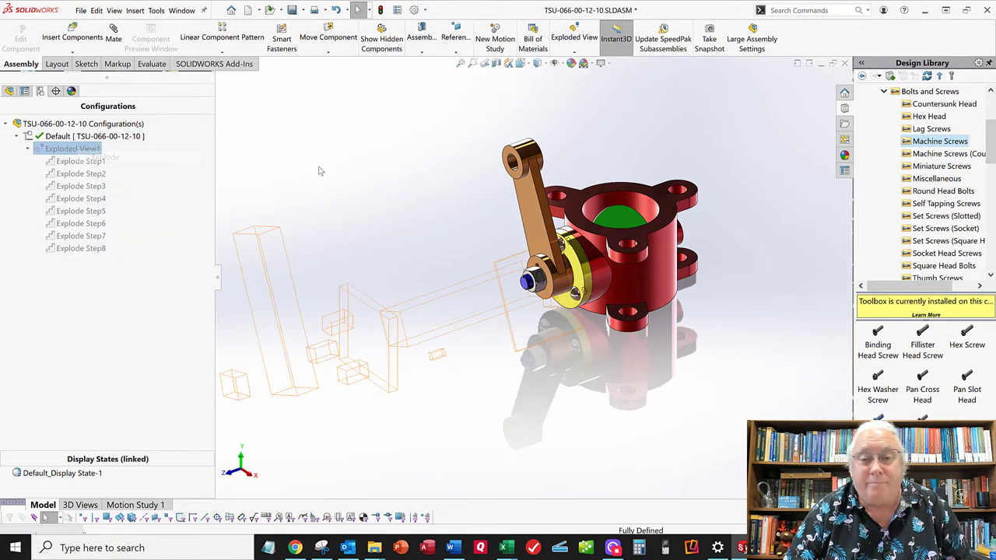
left_click(101, 157)
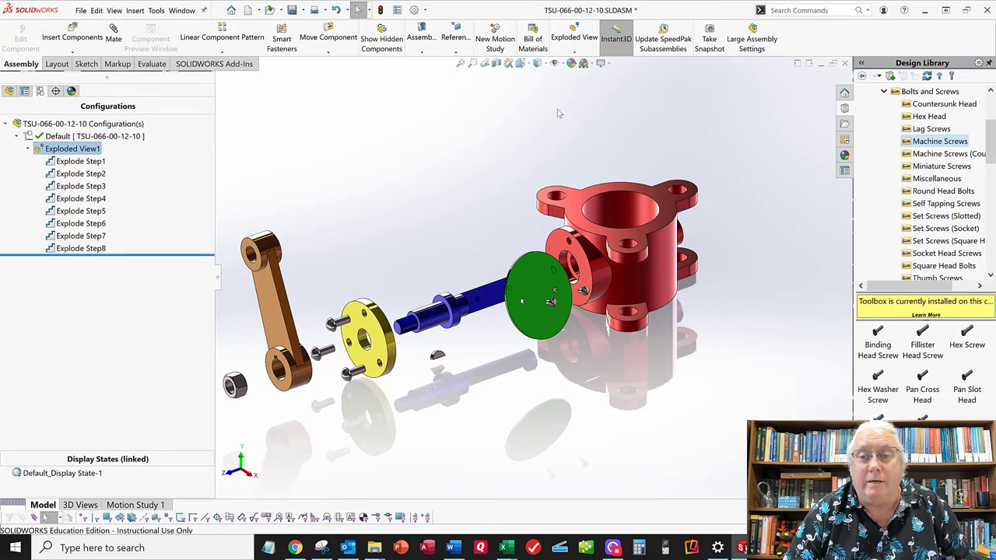
- Start an explode line sketch with a route line from the upper round head screw's end edge, its direction reversed toward the yellow plate
left_click(575, 53)
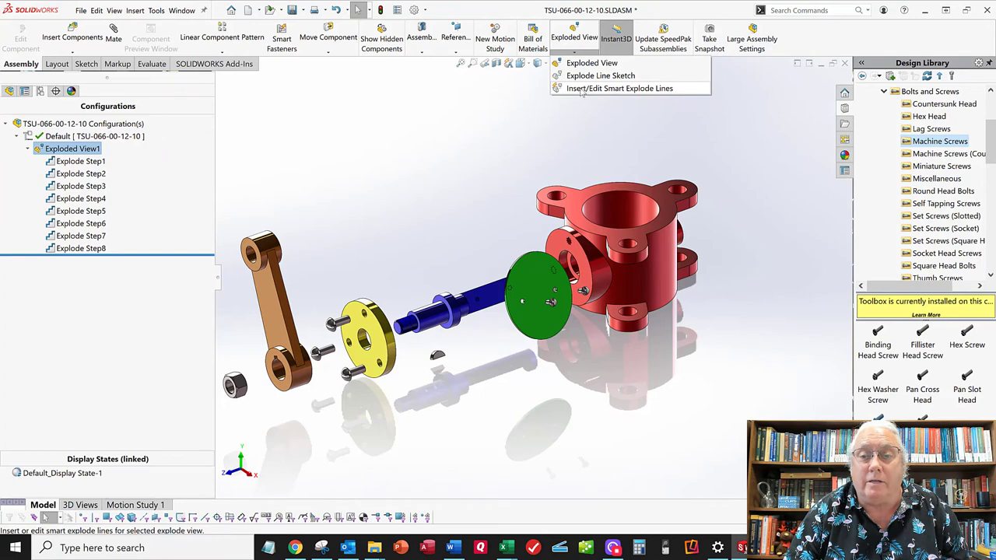
left_click(522, 139)
left_click(575, 53)
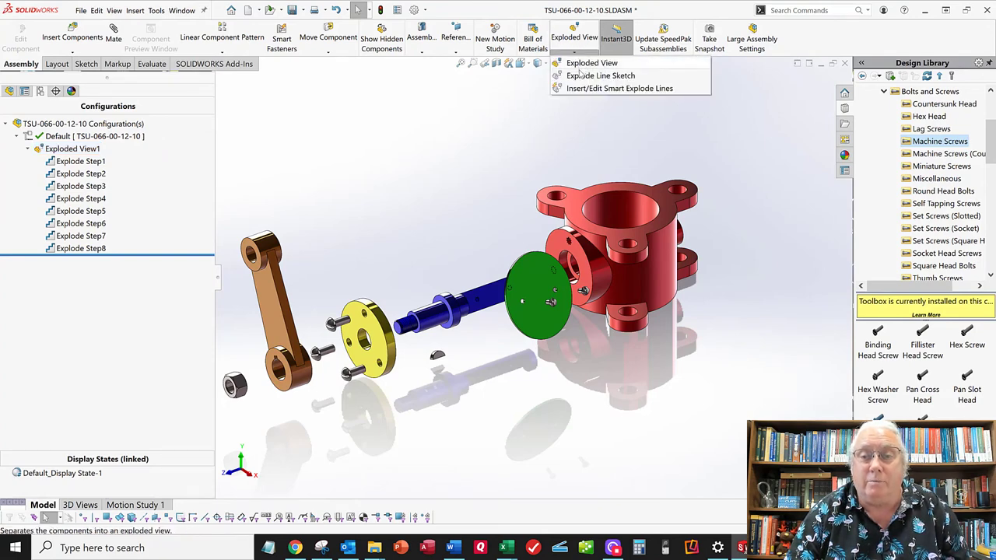
left_click(577, 76)
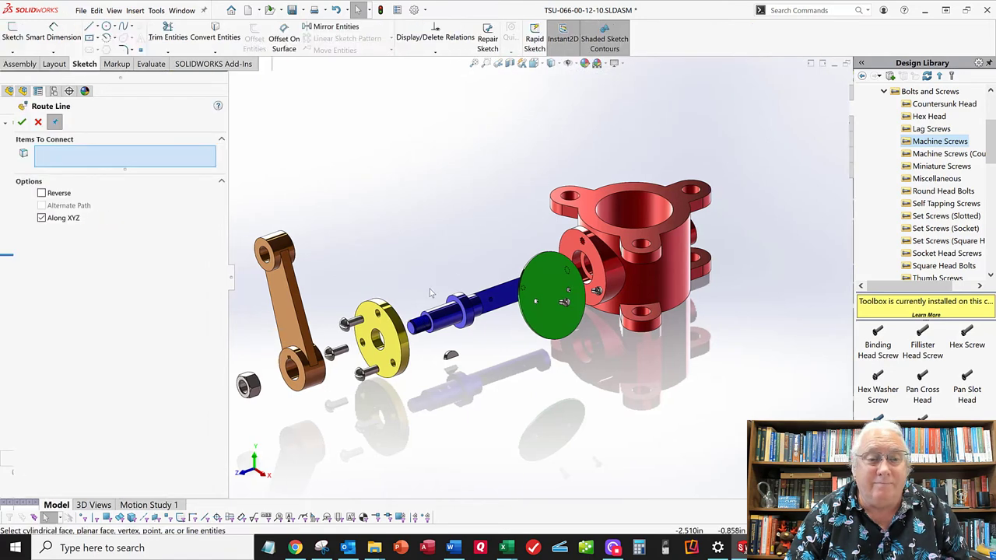
middle_click_drag(385, 327, 326, 330)
scroll(442, 262, "down", 6)
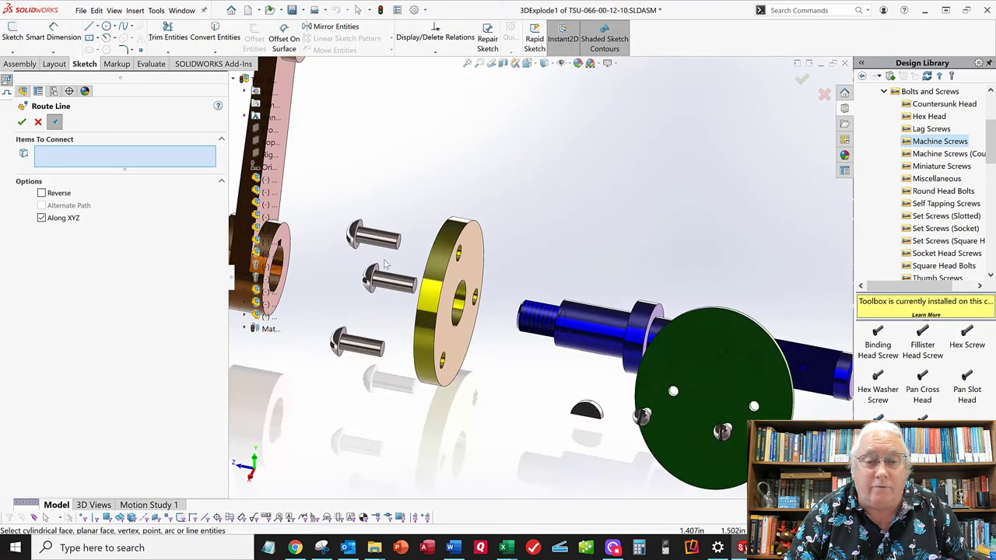
left_click(514, 182)
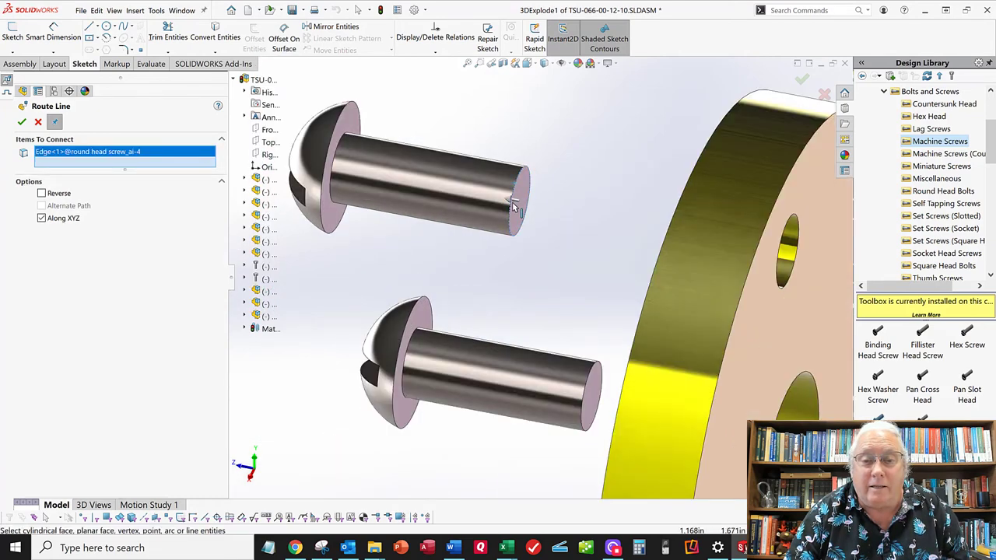
scroll(514, 204, "down", 3)
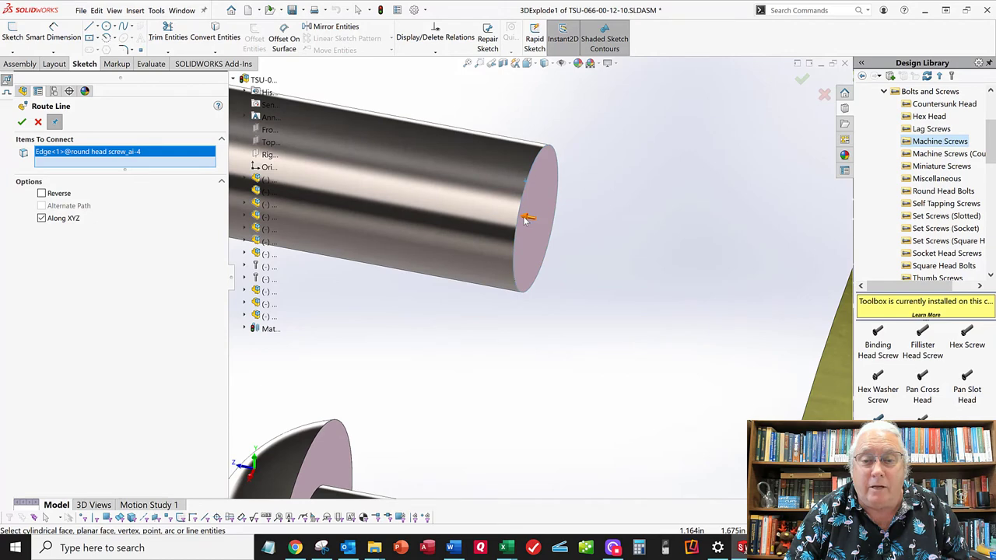
scroll(466, 270, "up", 5)
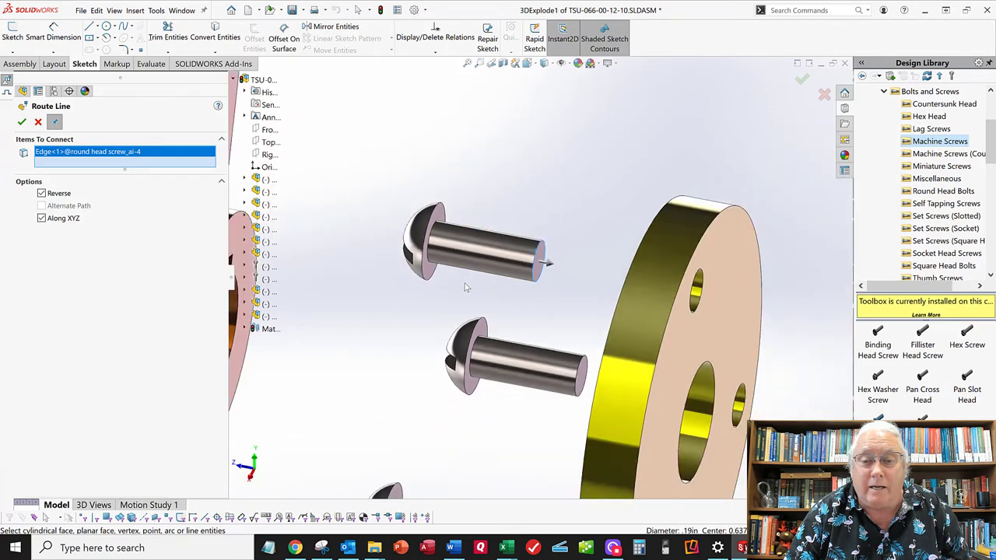
- Connect the route line to the upper #10-32 tapped hole on the red body's flange and accept it
scroll(466, 287, "up", 4)
middle_click_drag(496, 265, 545, 257)
scroll(541, 250, "up", 2)
scroll(689, 201, "down", 4)
scroll(689, 201, "down", 5)
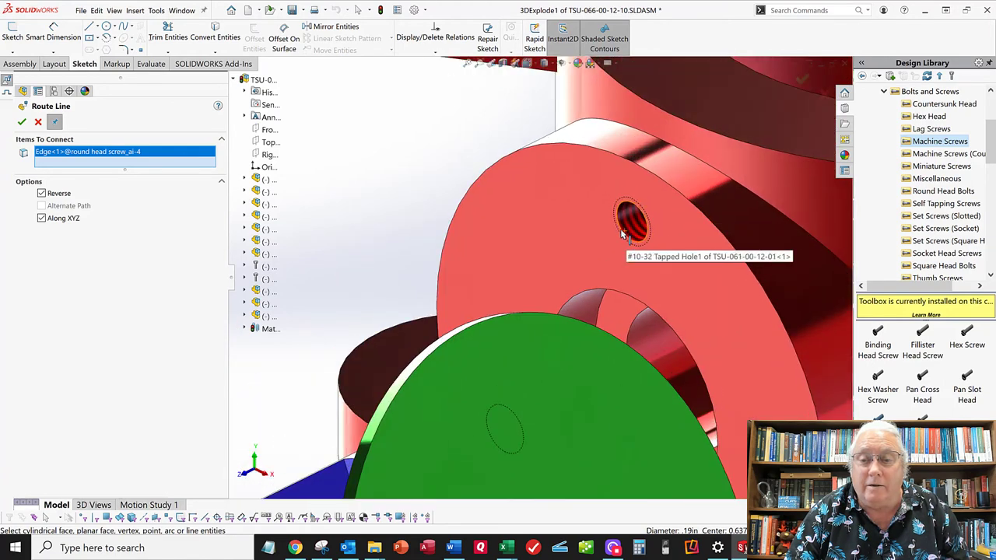
scroll(615, 232, "down", 3)
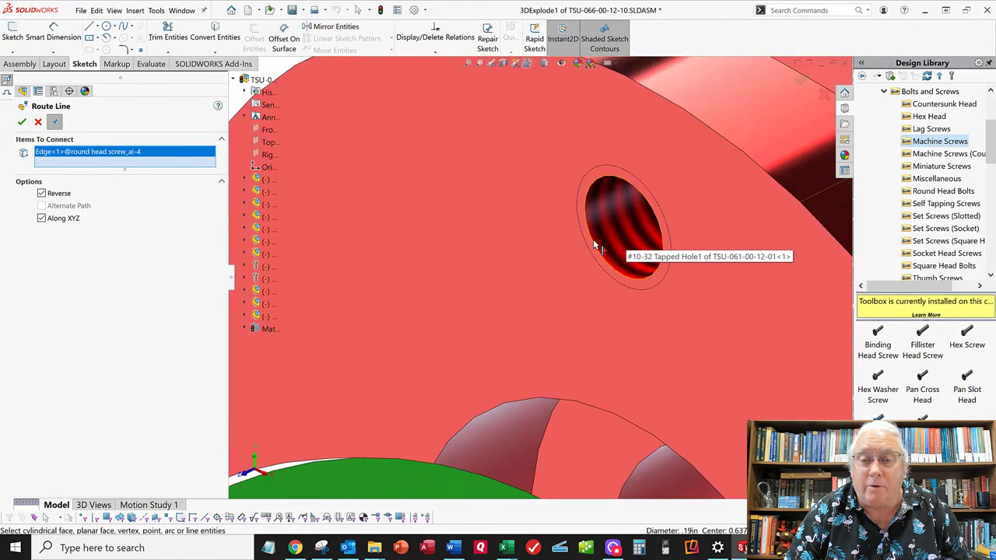
left_click(591, 237)
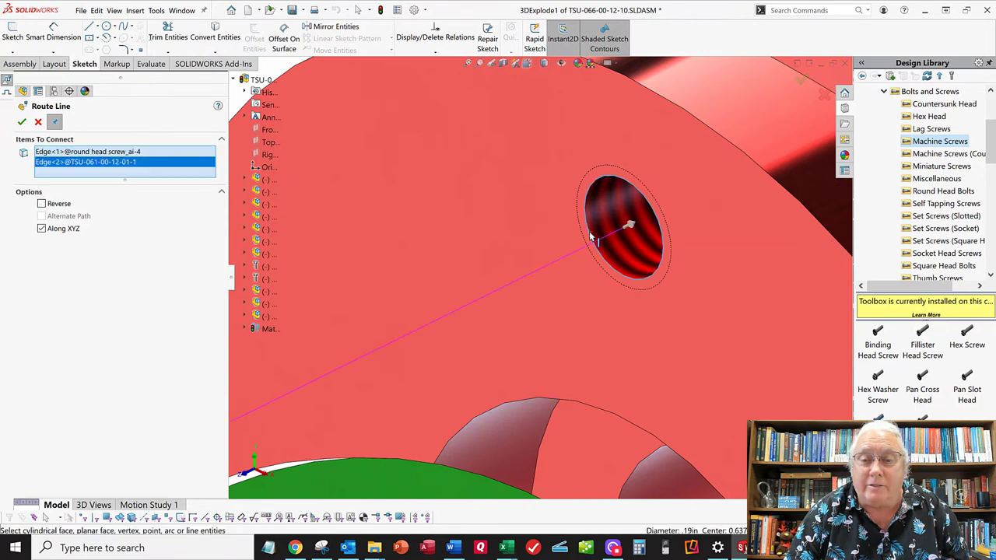
left_click(22, 123)
- Add a route line from the small round head screw beside the green disc to the blue shaft's hole nearest the collar, and finish Route Line
scroll(496, 224, "up", 5)
scroll(505, 233, "up", 4)
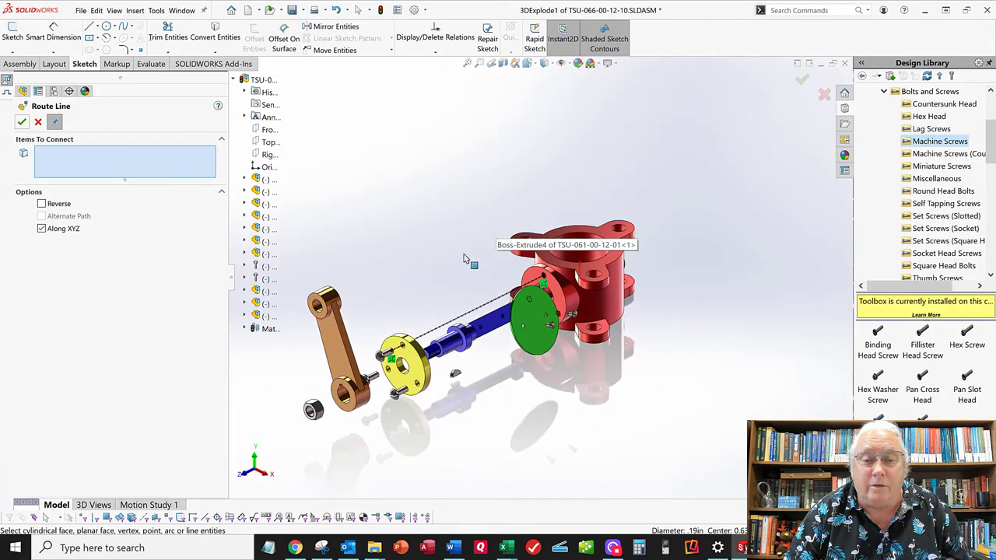
middle_click_drag(431, 263, 479, 302)
scroll(510, 328, "down", 8)
scroll(737, 284, "down", 3)
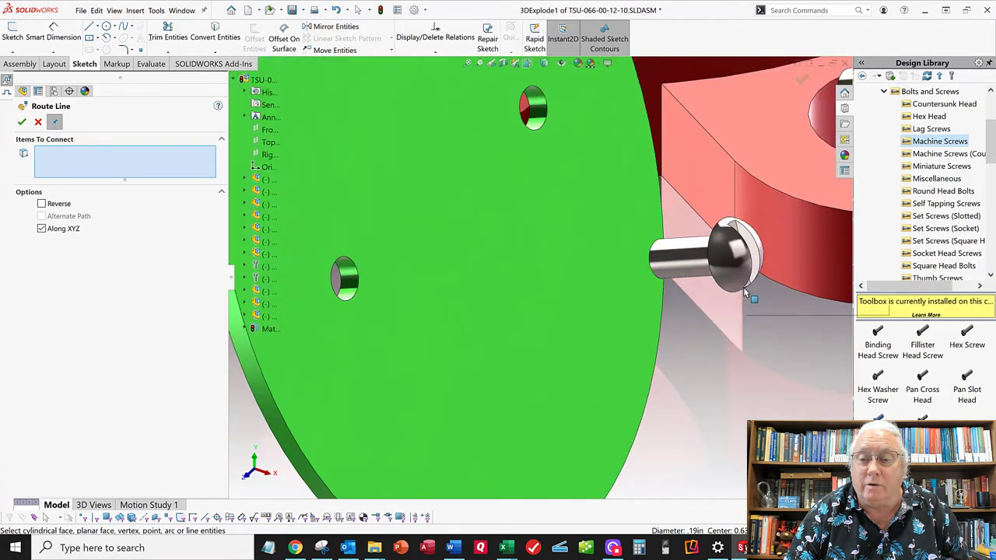
left_click(722, 289)
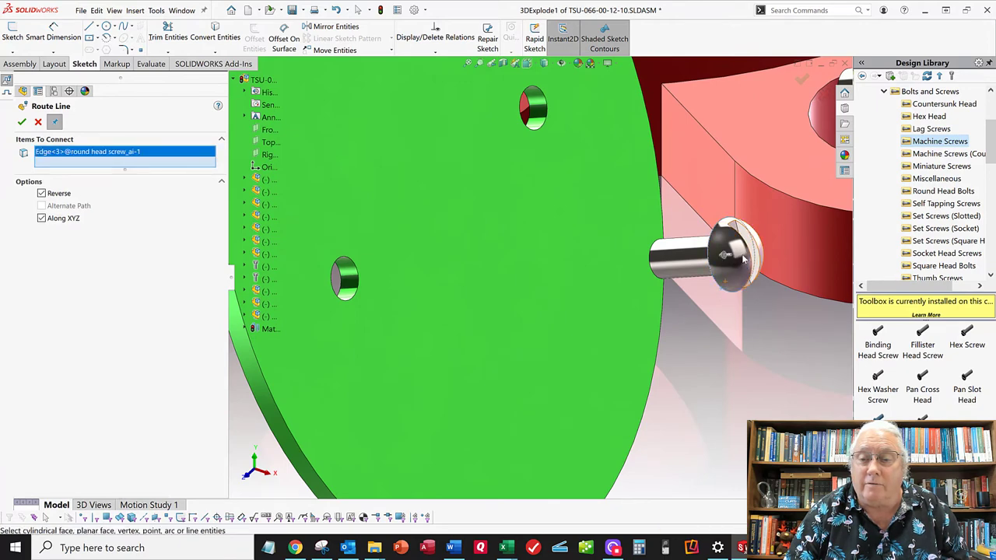
scroll(692, 301, "up", 8)
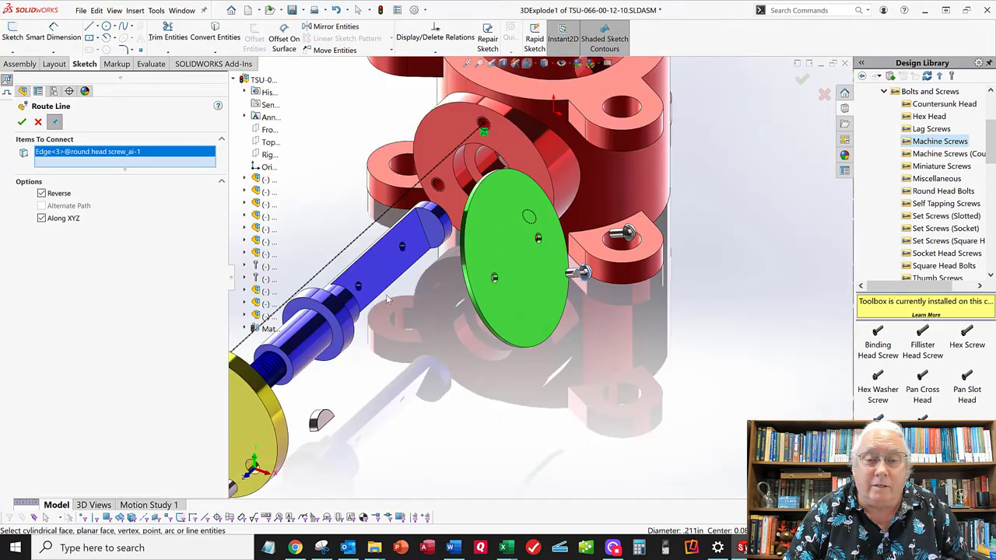
scroll(387, 300, "down", 5)
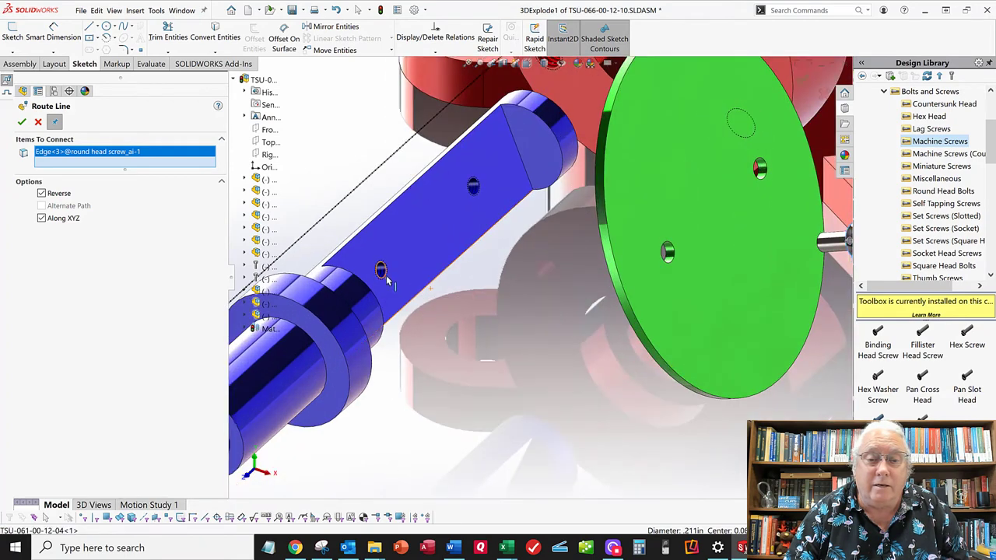
left_click(386, 278)
left_click(21, 123)
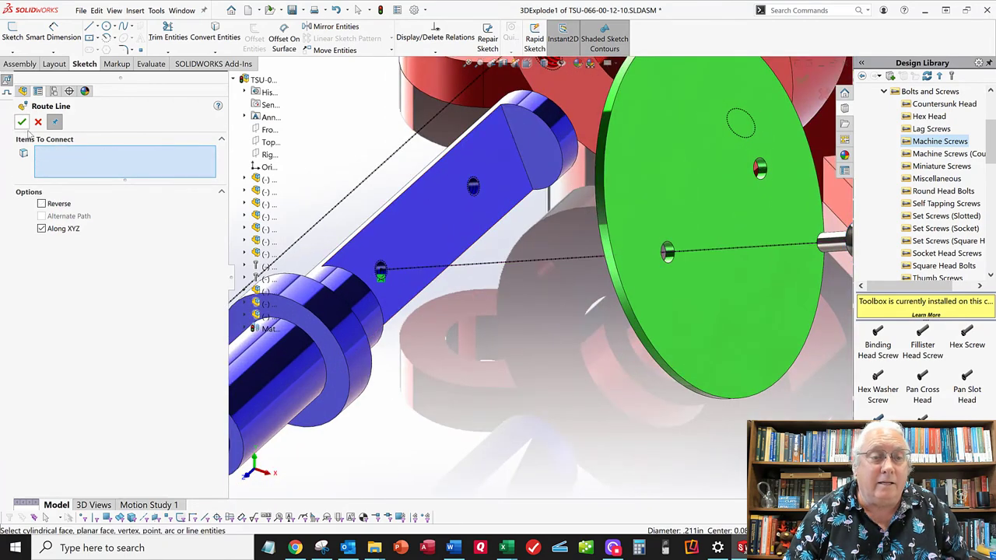
left_click(21, 123)
scroll(544, 279, "up", 5)
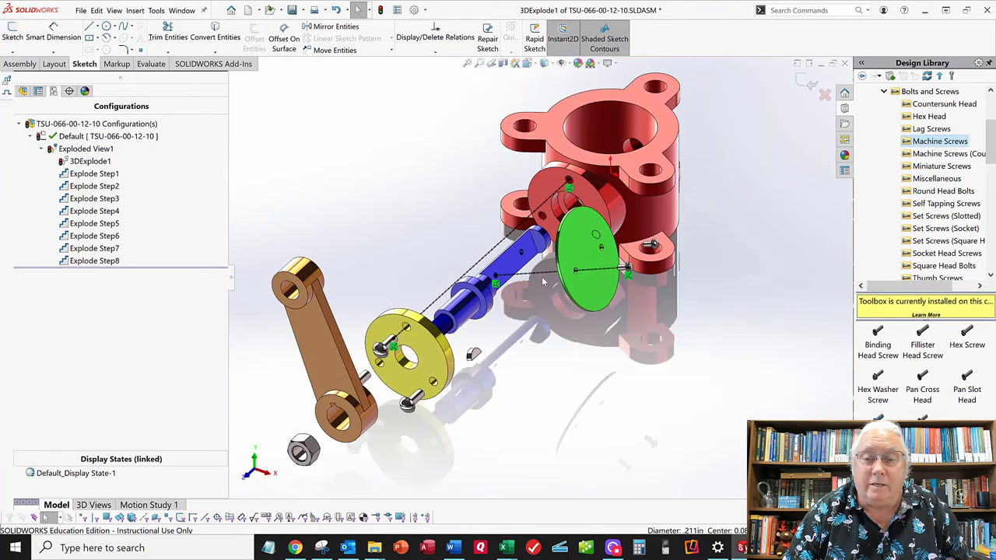
mouse_move(527, 270)
middle_mouse_down()
mouse_move(492, 262)
mouse_move(529, 259)
mouse_move(519, 267)
middle_mouse_up()
scroll(547, 284, "up", 2)
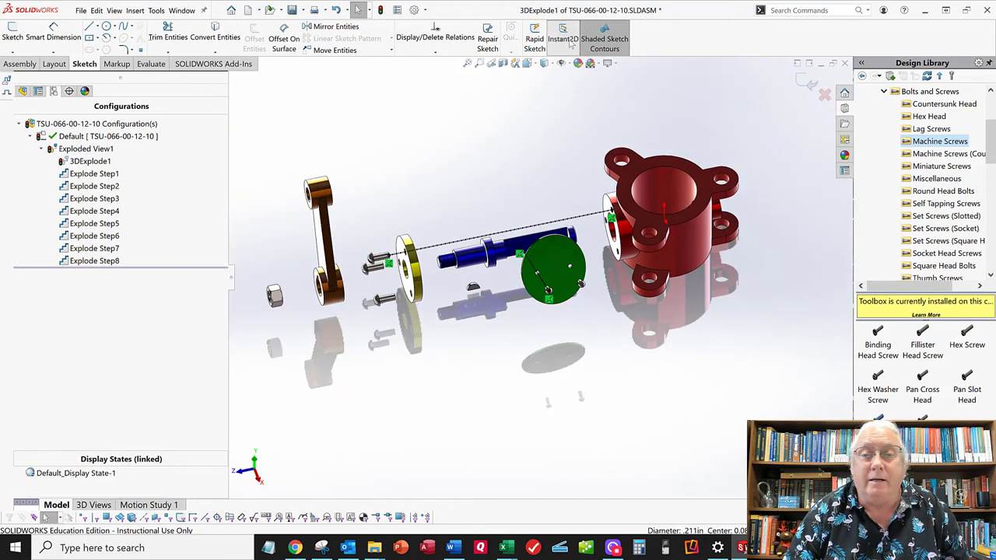
middle_click_drag(482, 175, 469, 92)
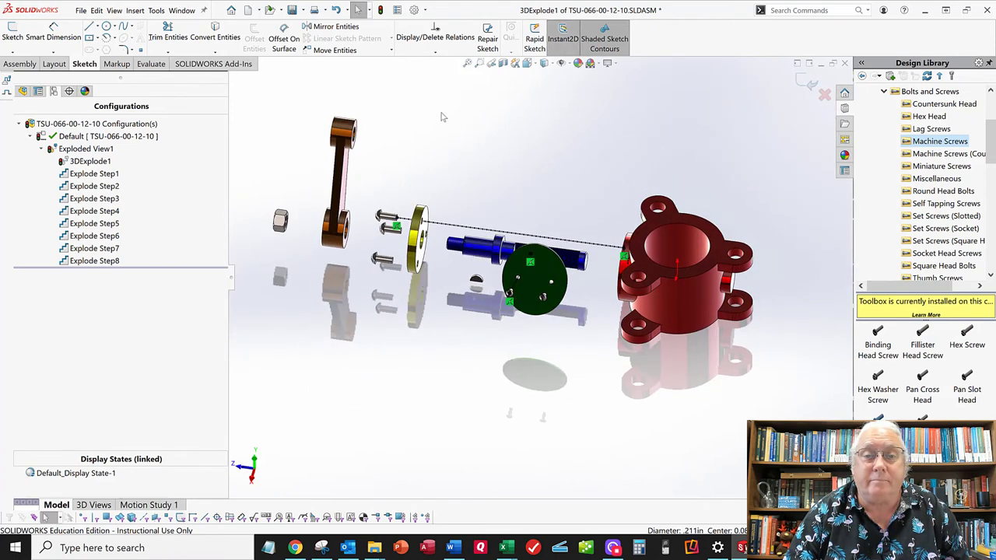
left_click(20, 64)
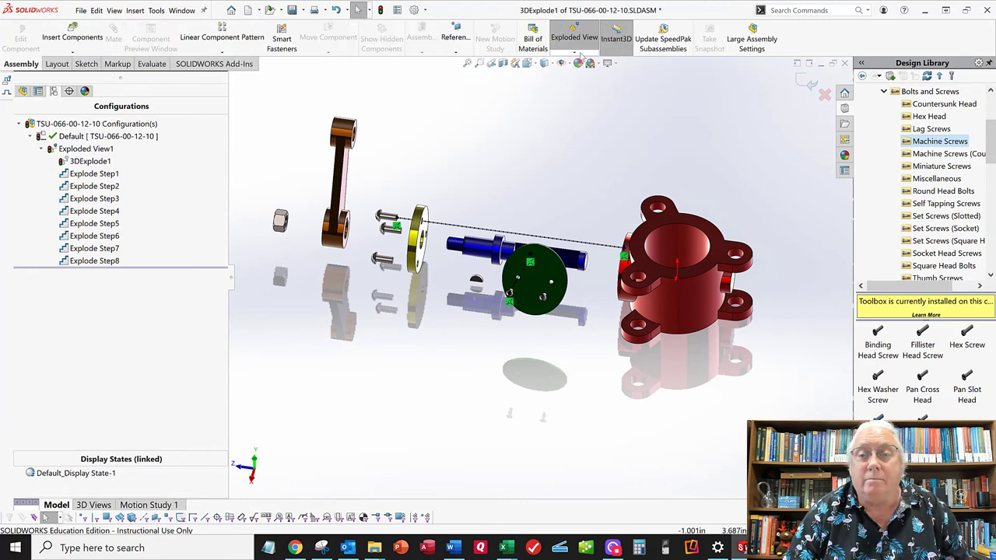
middle_click_drag(414, 200, 399, 179)
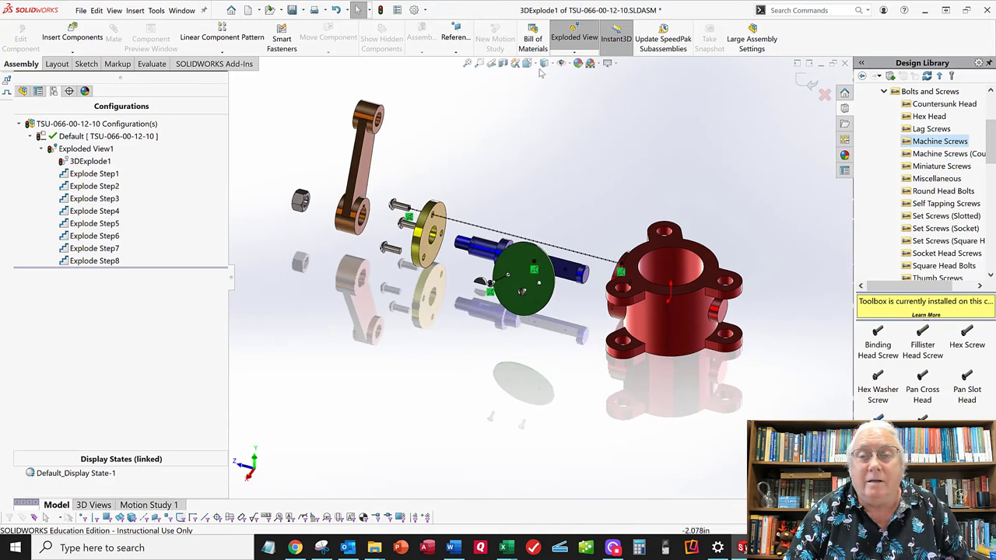
left_click(573, 52)
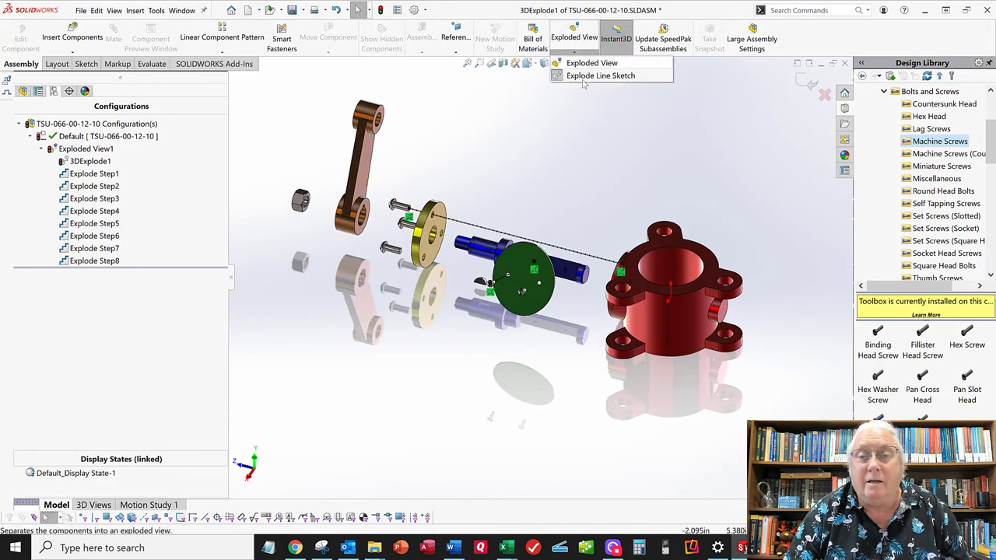
left_click(596, 119)
scroll(321, 222, "down", 4)
scroll(347, 213, "down", 1)
scroll(407, 222, "down", 7)
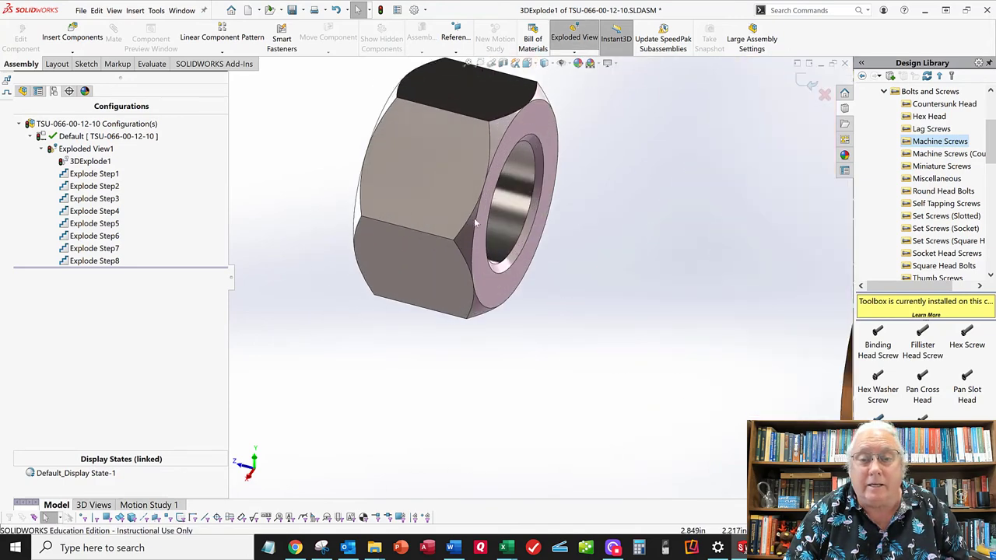
left_click(542, 201)
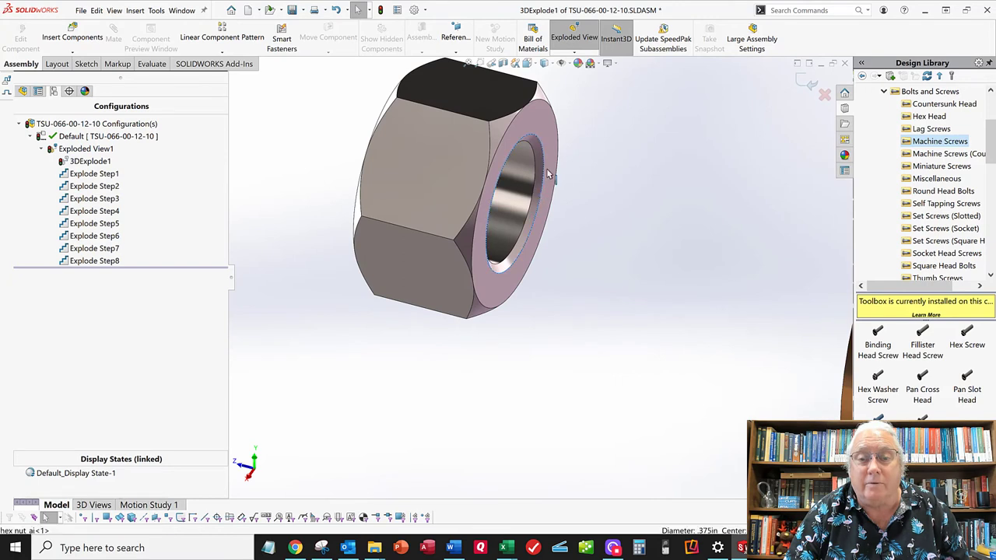
left_click(617, 159)
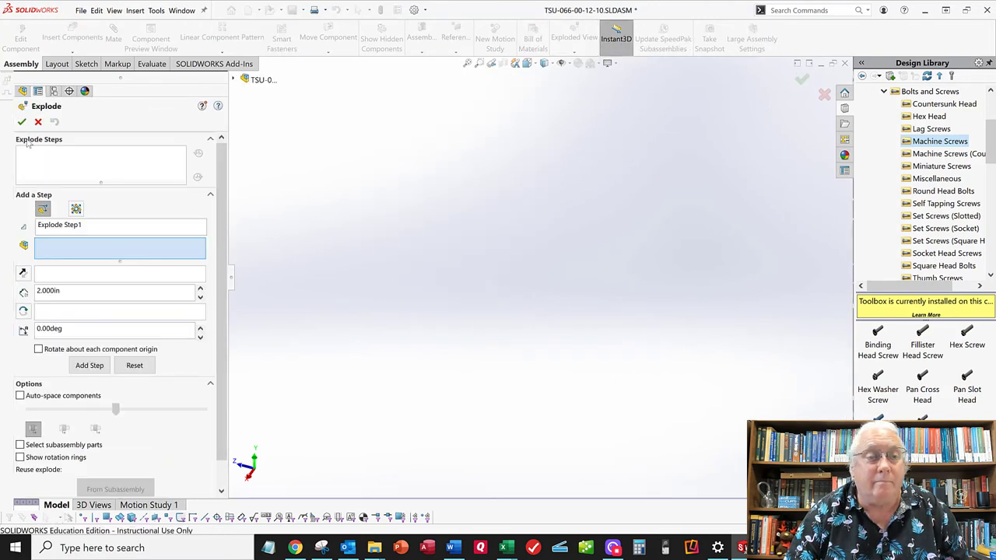
left_click(38, 122)
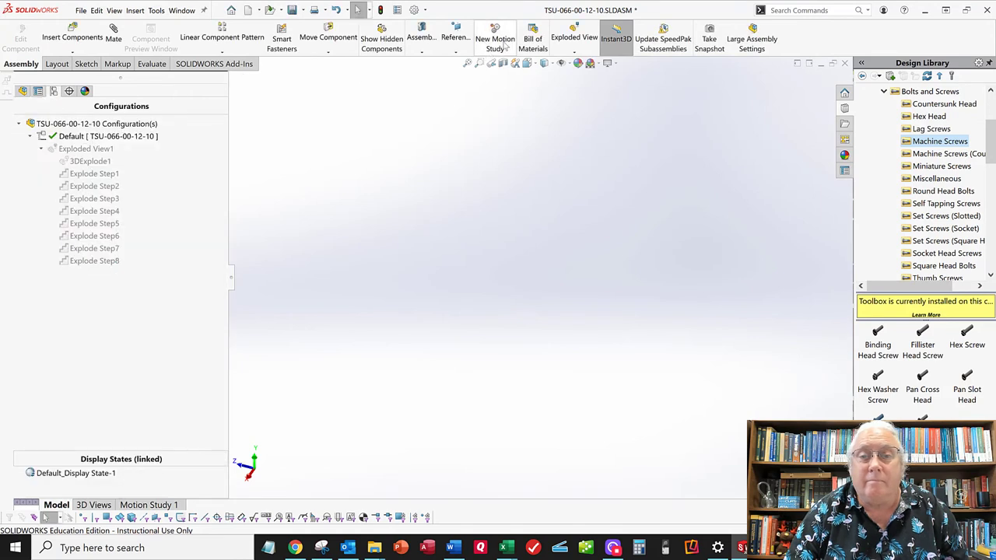
- Try to edit the explode line sketch on the collapsed assembly, and return the assembly to its exploded state
left_click(580, 53)
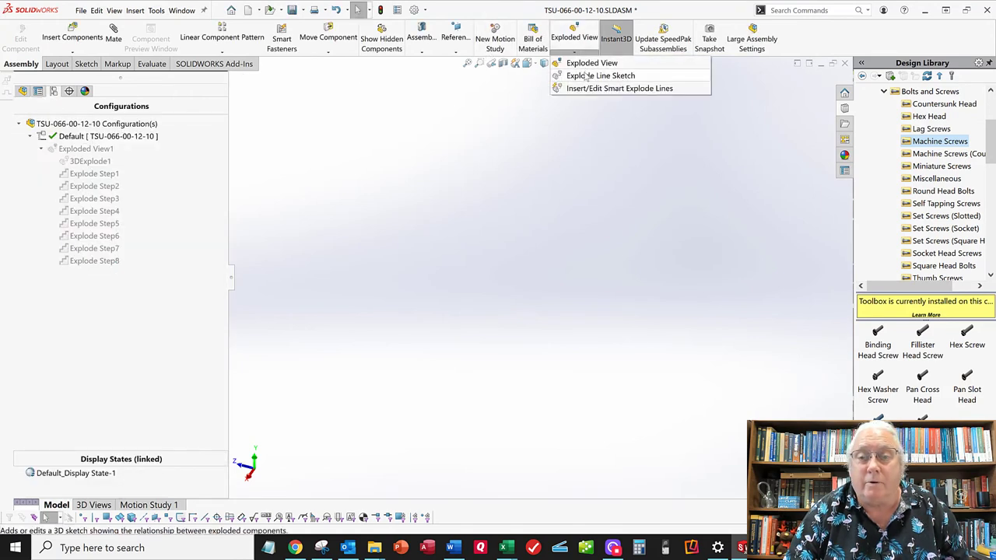
left_click(563, 75)
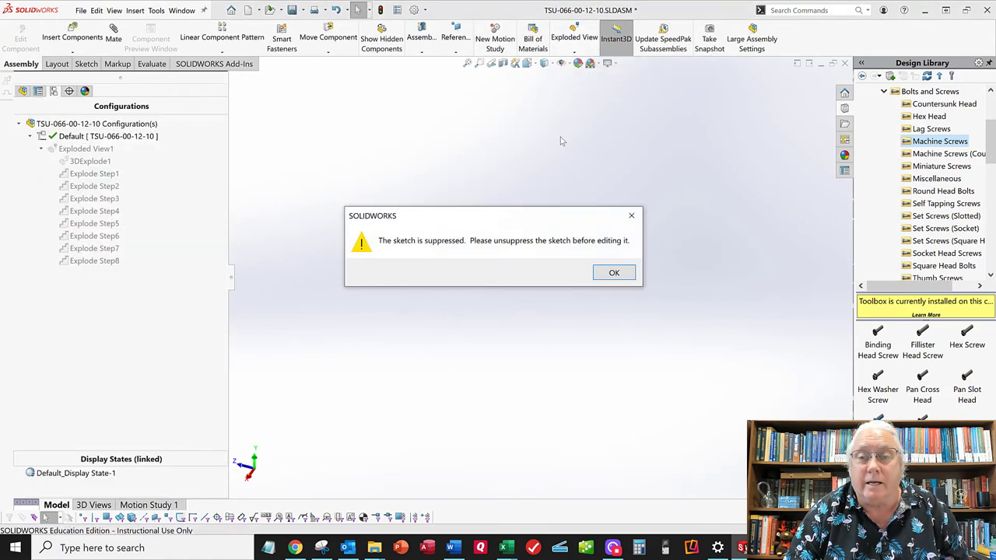
left_click(614, 274)
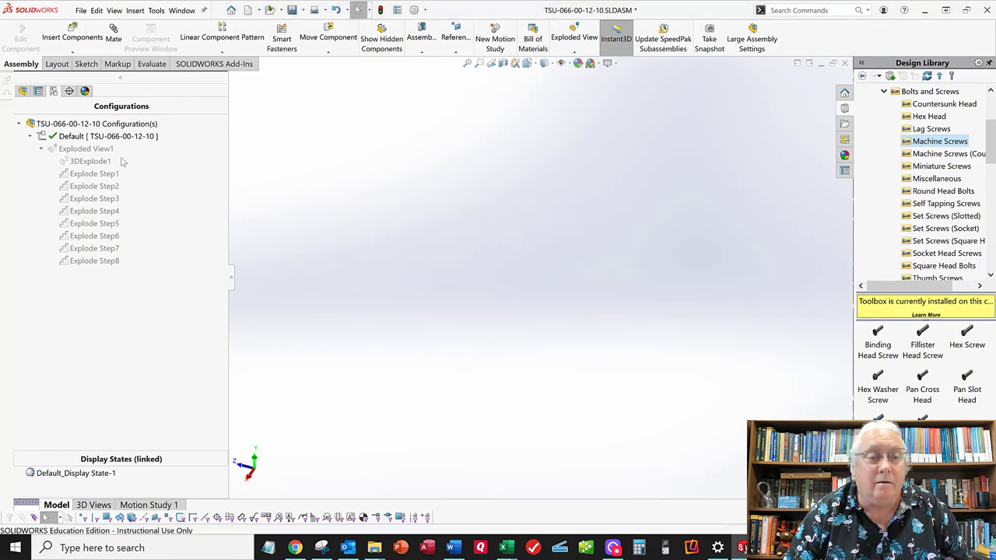
double_click(85, 149)
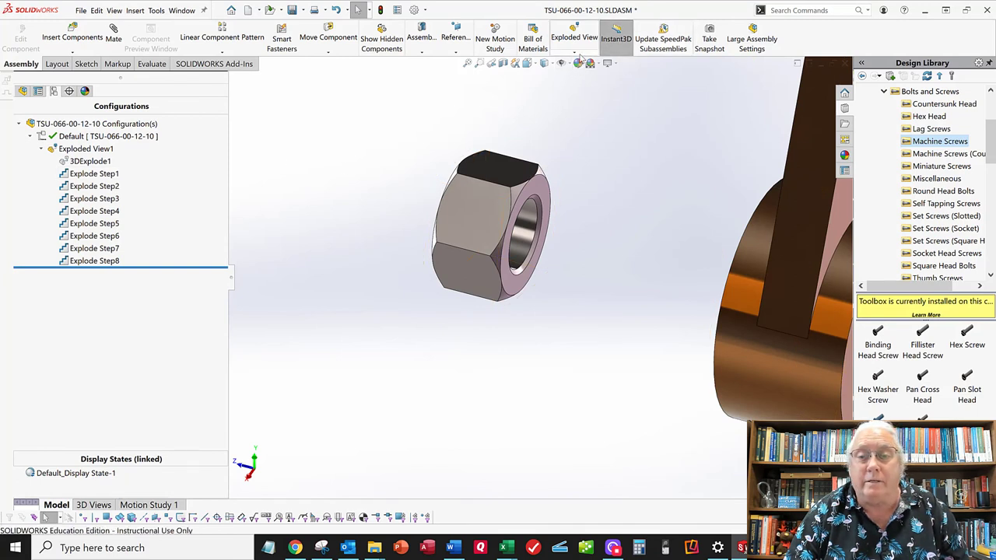
- Reopen the explode line sketch and start a route line at the circular hole edge of the hex nut
left_click(576, 52)
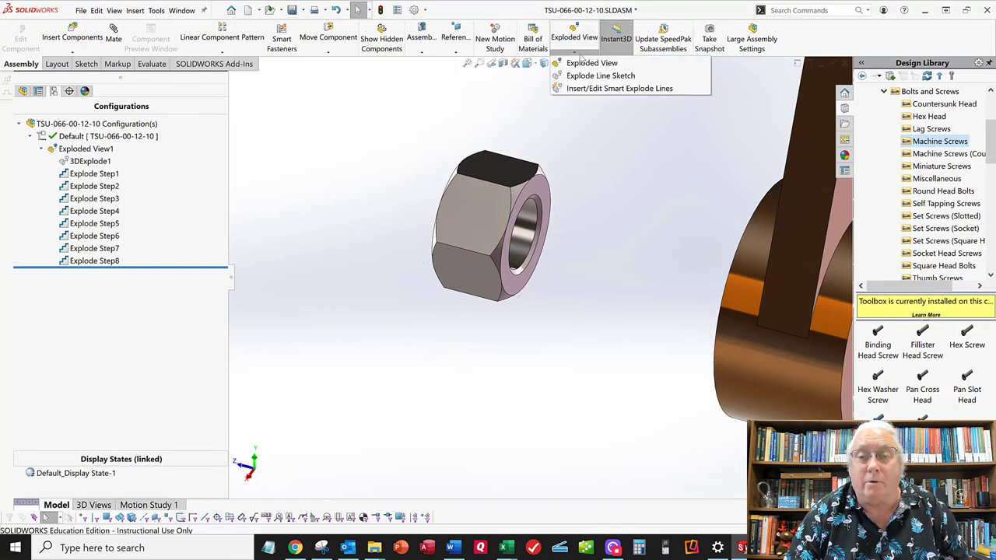
left_click(584, 77)
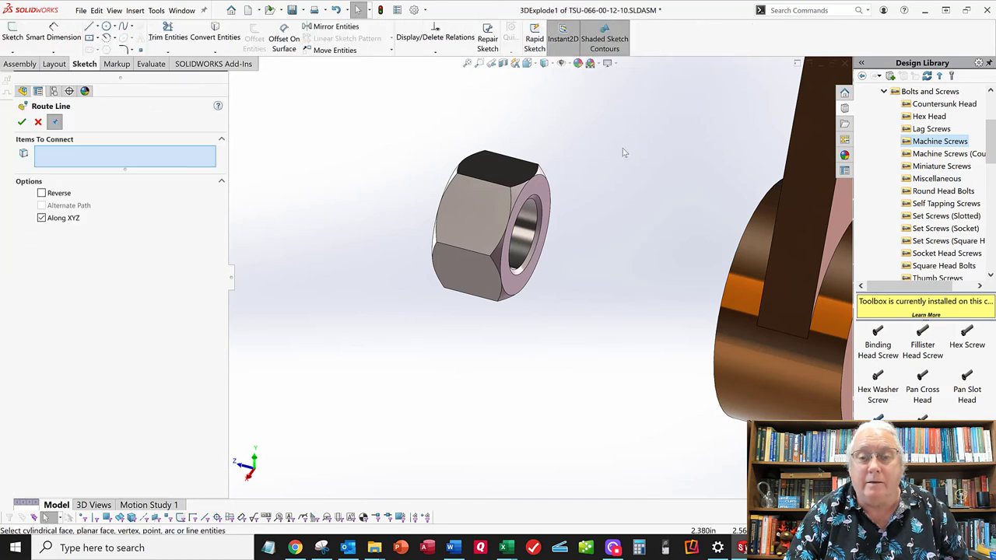
scroll(556, 247, "up", 2)
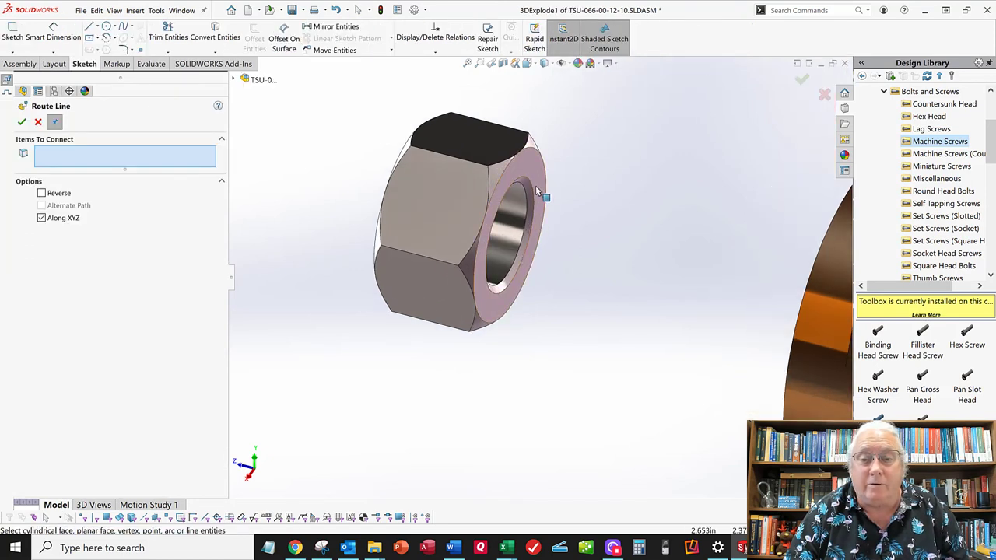
left_click(534, 186)
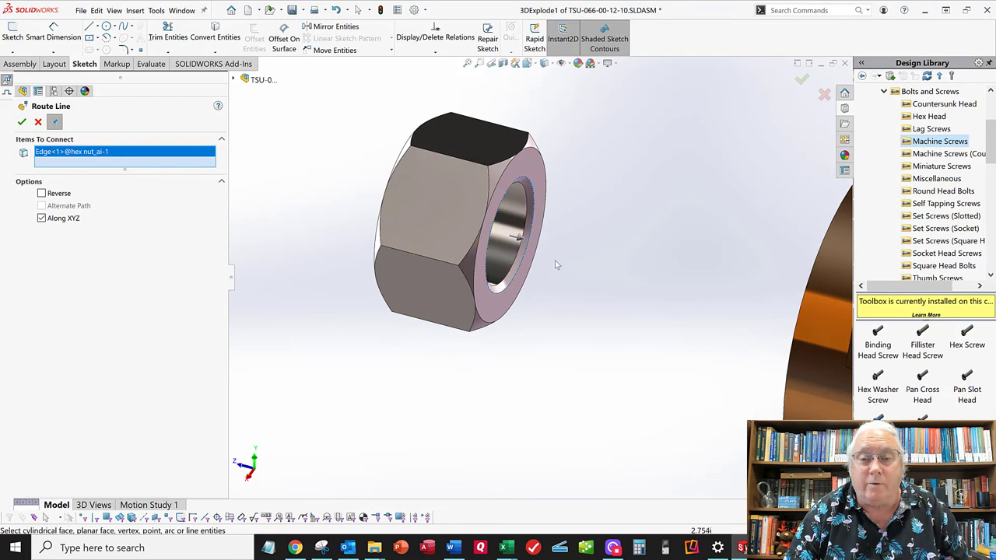
- Connect the hex nut's route line to the circular shaft-hole edge inside the red body's flange, accept it and finish Route Line
scroll(604, 248, "down", 5)
middle_click_drag(604, 248, 724, 227)
scroll(767, 233, "up", 3)
scroll(767, 229, "up", 5)
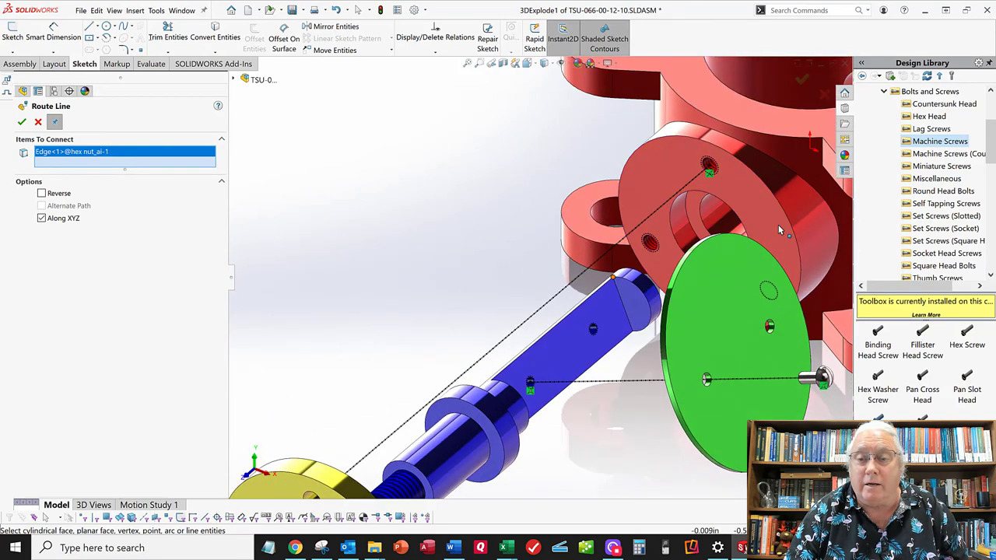
left_click(671, 222)
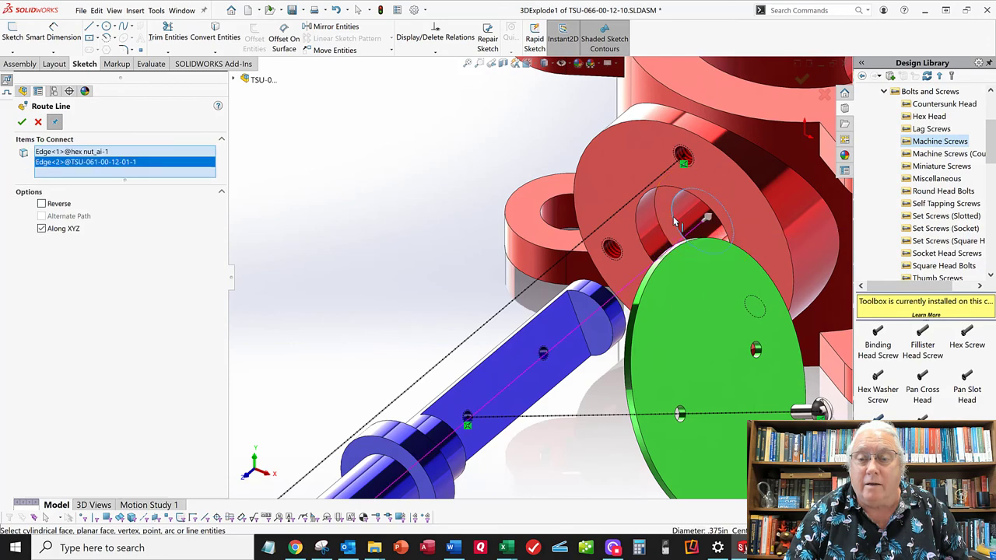
scroll(487, 249, "down", 5)
middle_click_drag(487, 244, 456, 246)
scroll(429, 240, "down", 1)
left_click(21, 123)
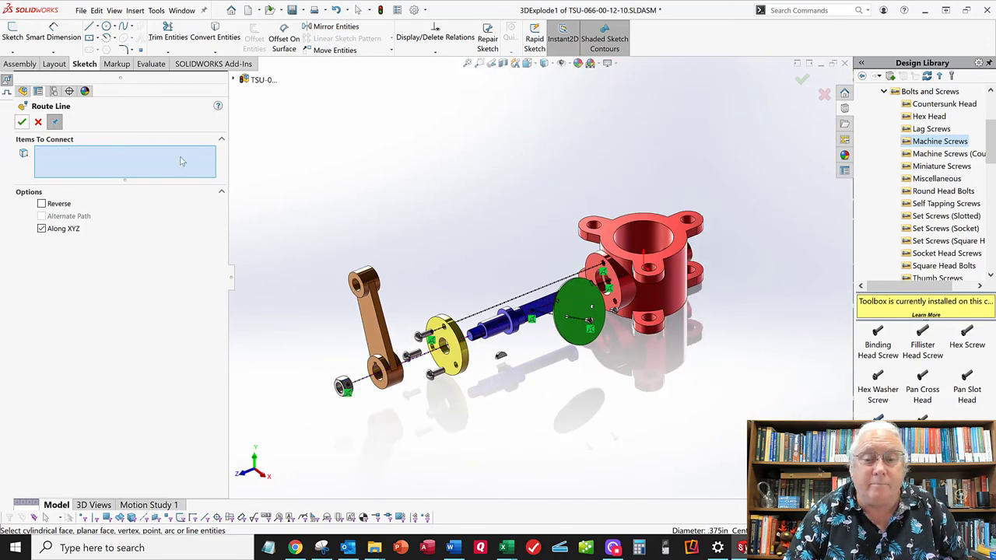
left_click(21, 123)
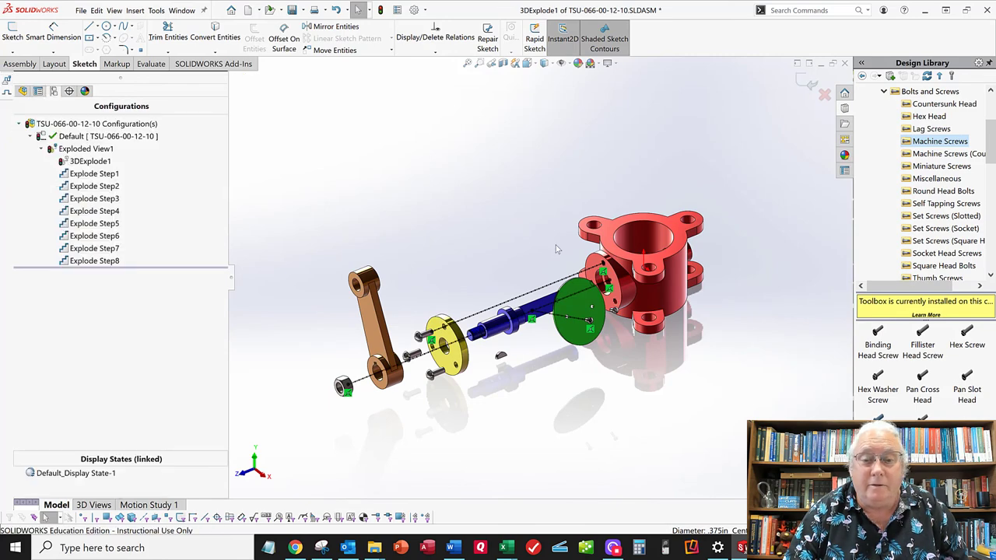
scroll(526, 243, "down", 3)
mouse_move(530, 269)
middle_mouse_down()
mouse_move(524, 260)
mouse_move(522, 280)
middle_mouse_up()
scroll(524, 280, "up", 3)
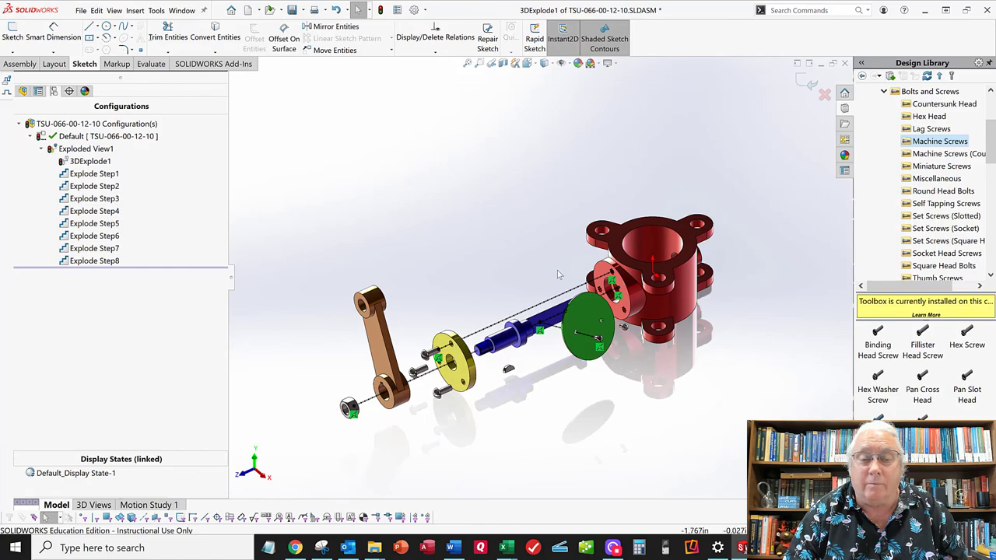